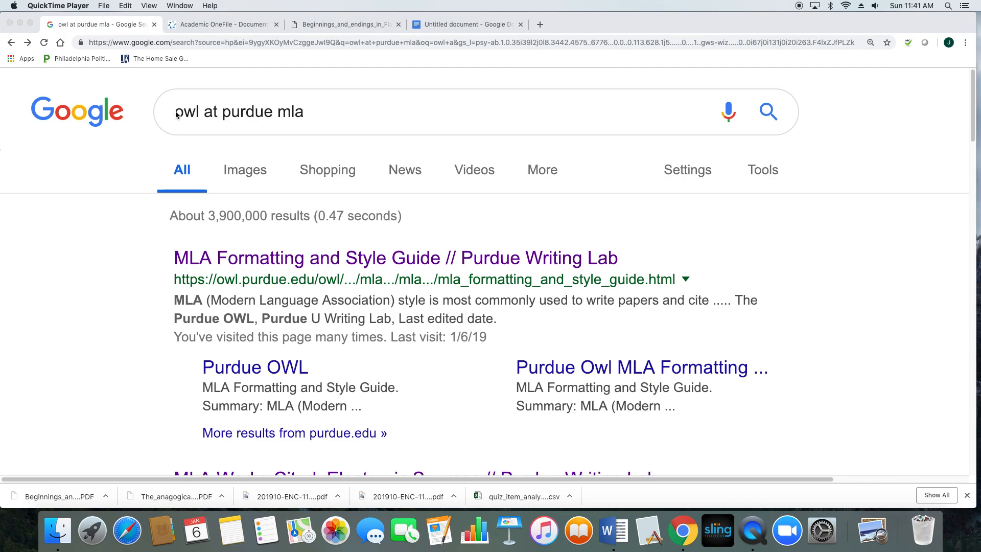
# Open Purdue OWL's MLA Formatting and Style Guide from the search results and view its summary.
pyautogui.click(303, 258)
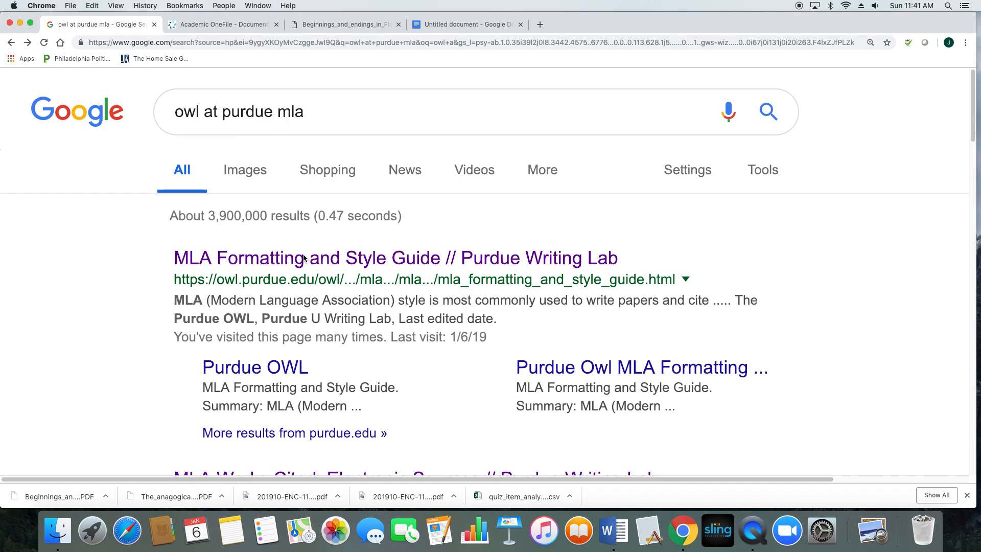
pyautogui.click(303, 258)
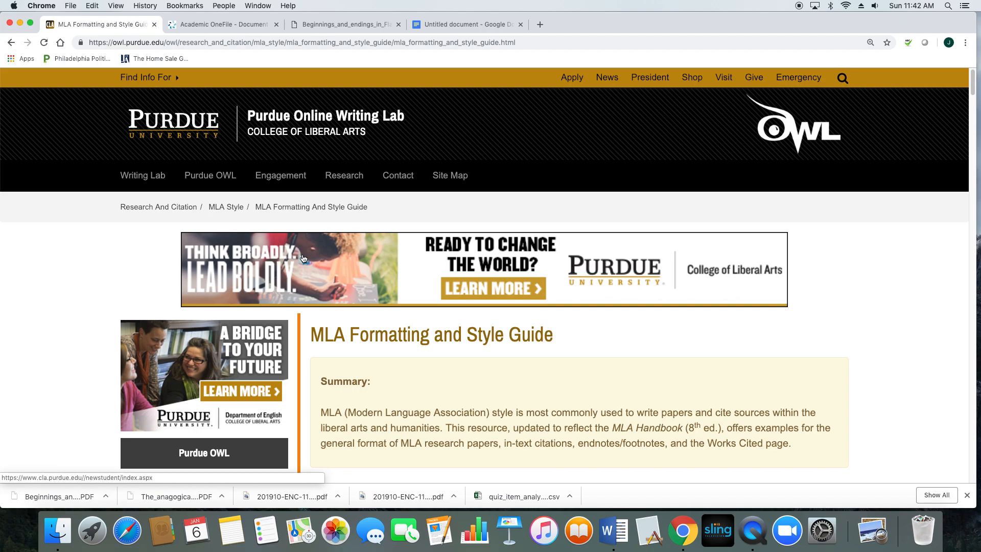
pyautogui.scroll(-5, 468, 208)
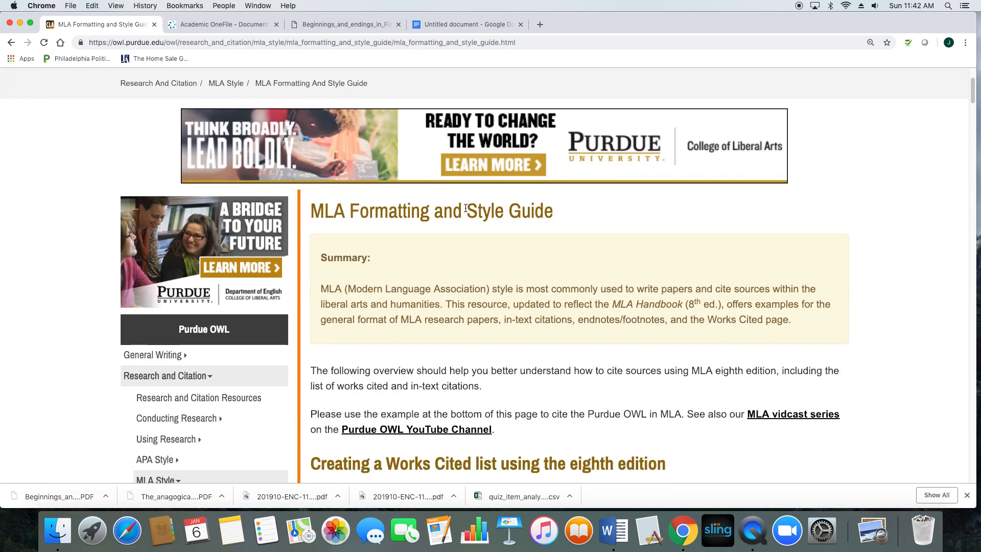
pyautogui.scroll(-1, 468, 208)
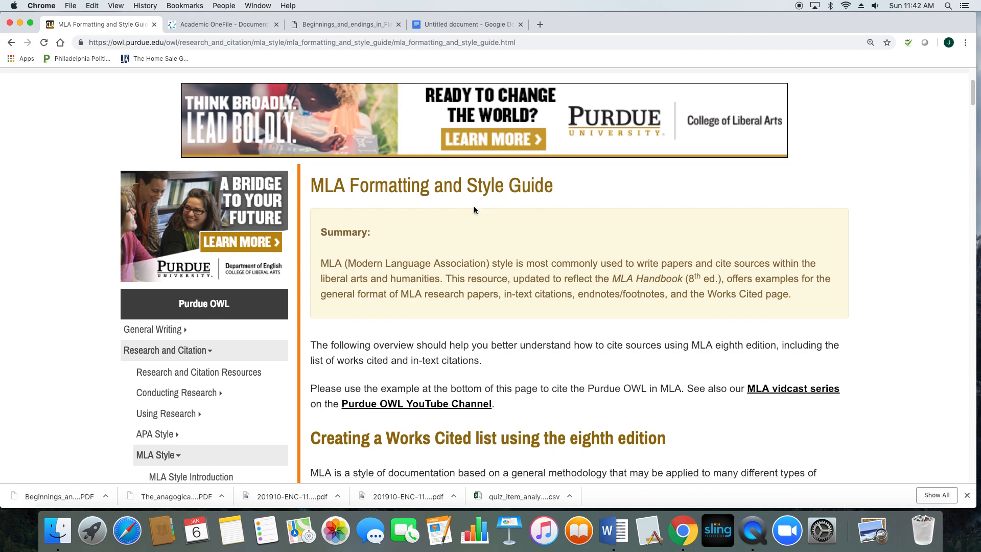
pyautogui.scroll(-2, 474, 209)
# Find the guide's list of MLA subtopics and open the MLA Works Cited: Electronic Sources page.
pyautogui.scroll(-10, 523, 205)
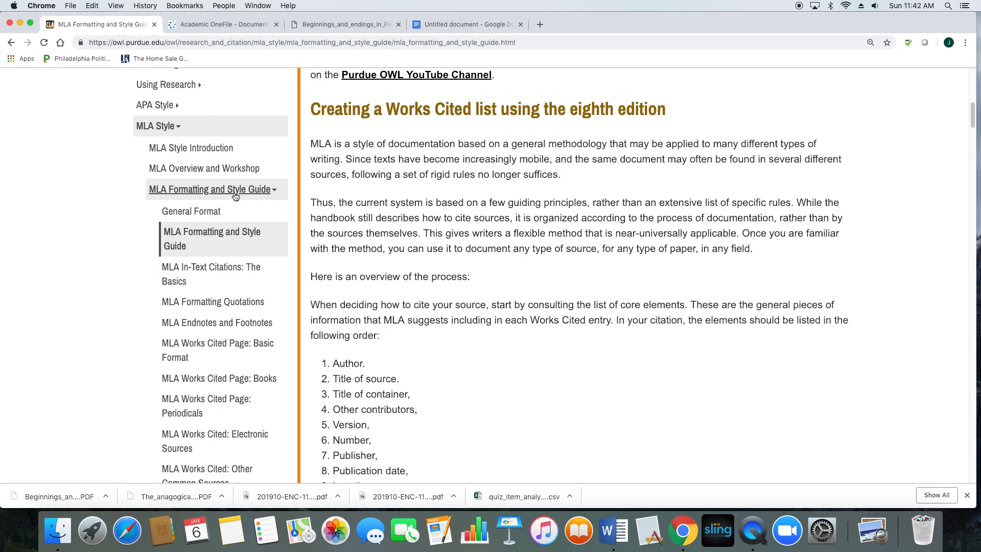
pyautogui.scroll(-1, 243, 192)
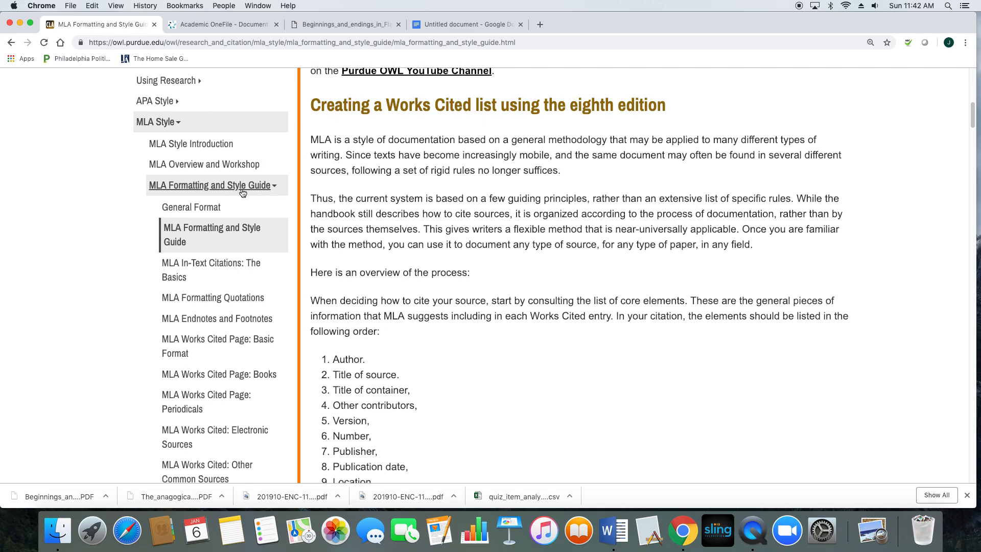
pyautogui.scroll(-4, 219, 205)
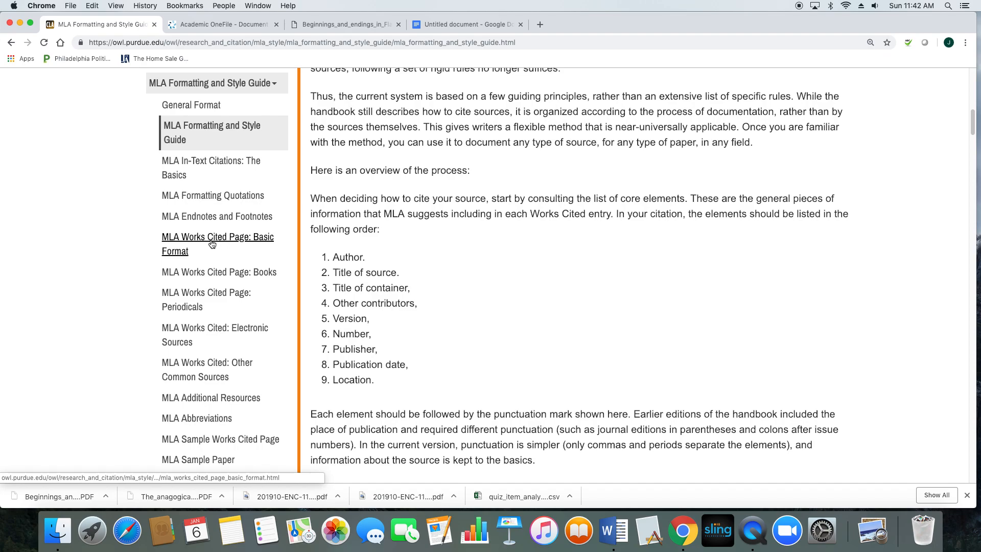
pyautogui.scroll(-1, 250, 256)
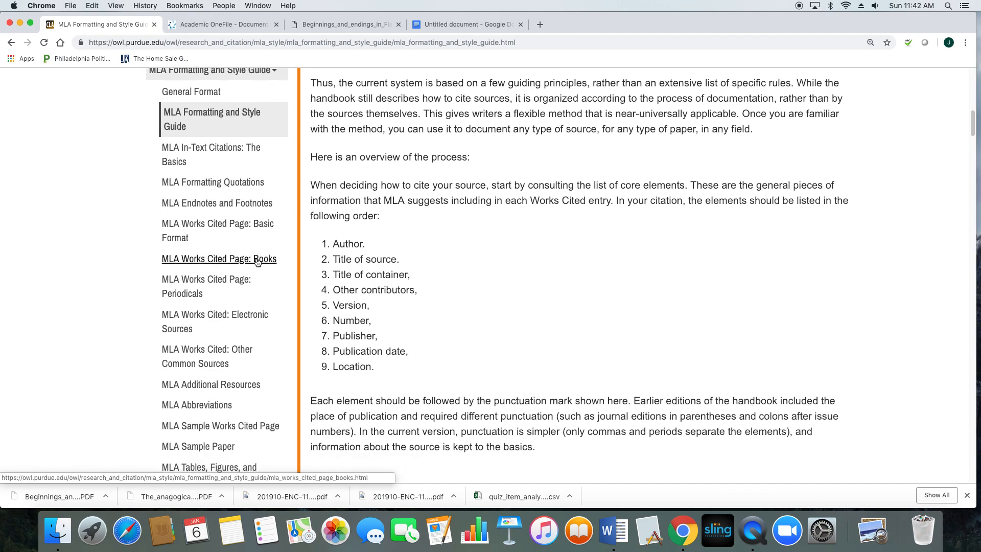
pyautogui.scroll(-1, 236, 285)
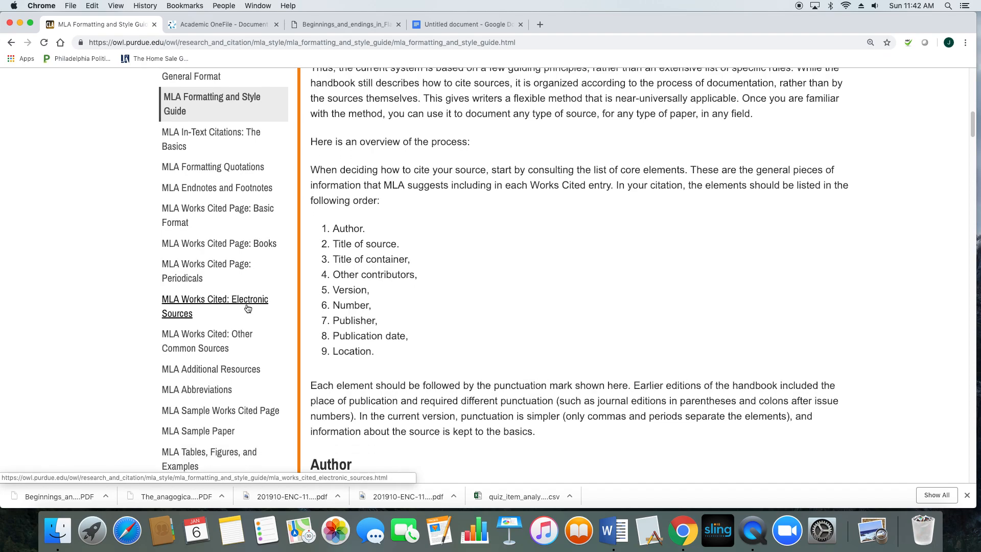
pyautogui.scroll(-1, 257, 304)
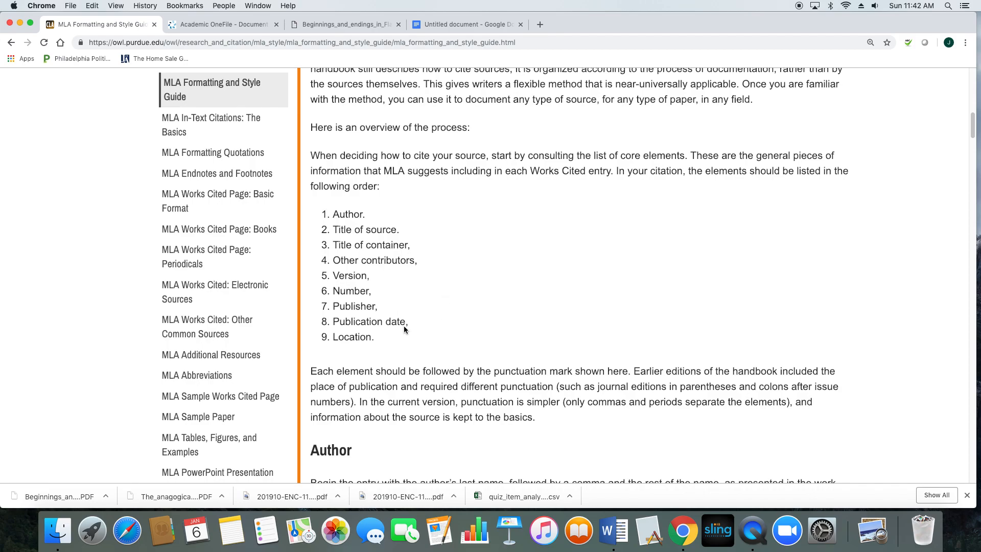
pyautogui.click(237, 290)
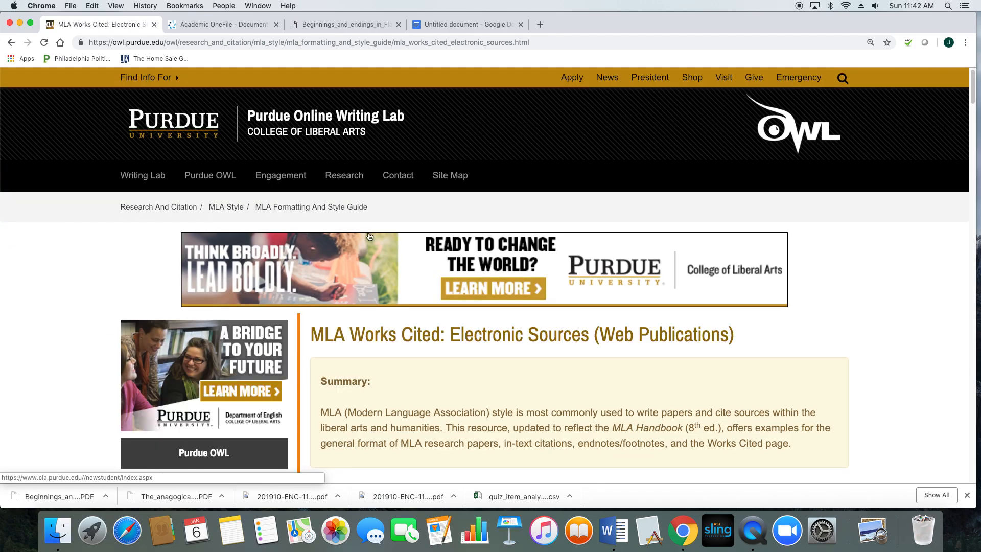
# Find the section on articles in an online scholarly journal and highlight its heading and the words "That Also Appears in Print".
pyautogui.scroll(-10, 381, 220)
pyautogui.scroll(-10, 382, 219)
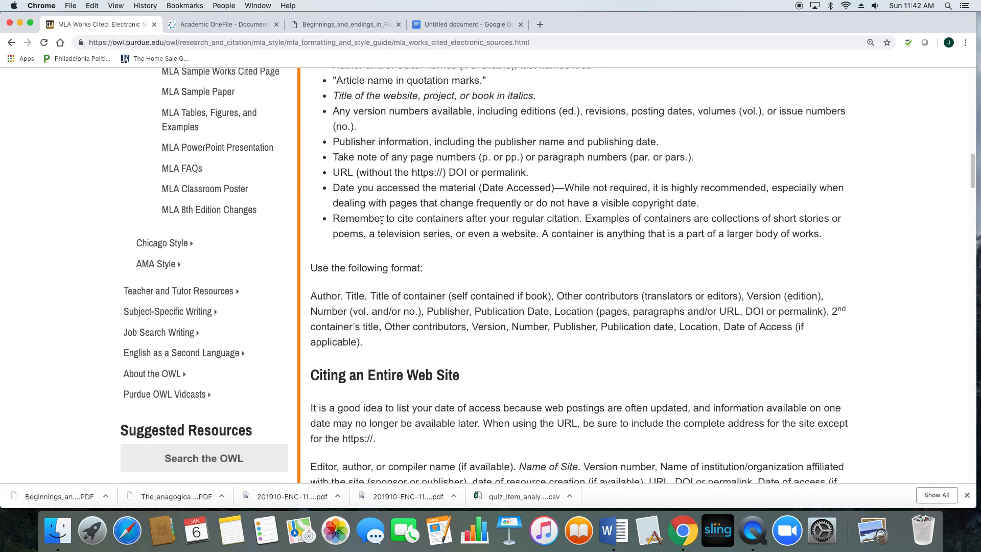
pyautogui.scroll(-15, 381, 220)
pyautogui.scroll(-14, 381, 219)
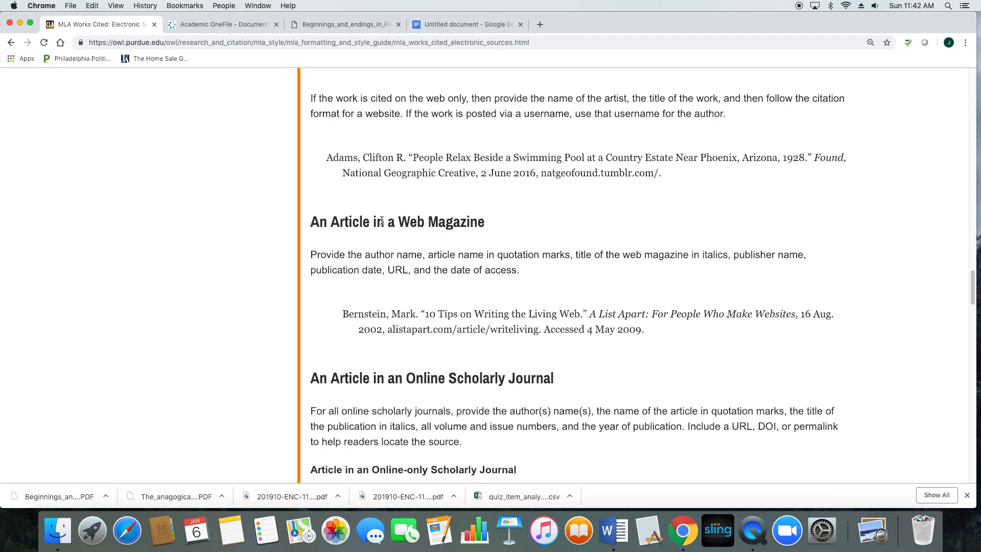
pyautogui.scroll(-4, 382, 220)
pyautogui.moveTo(308, 160); pyautogui.dragTo(568, 166)
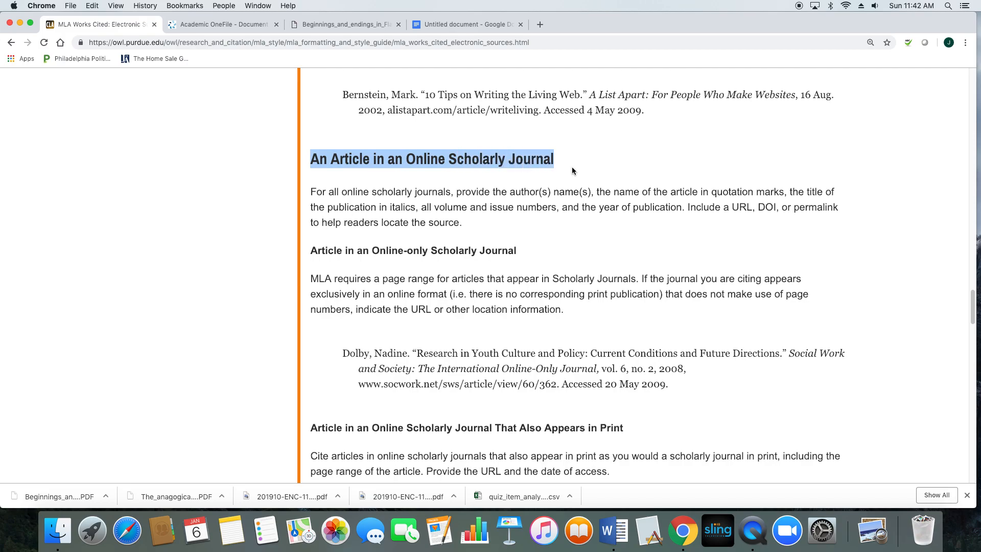
pyautogui.scroll(-1, 523, 164)
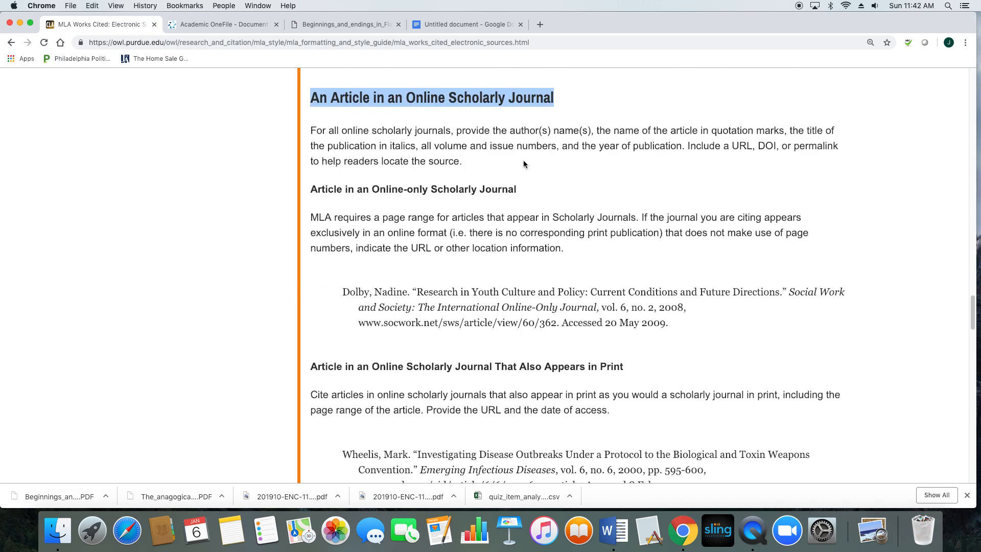
pyautogui.moveTo(489, 367); pyautogui.dragTo(641, 366)
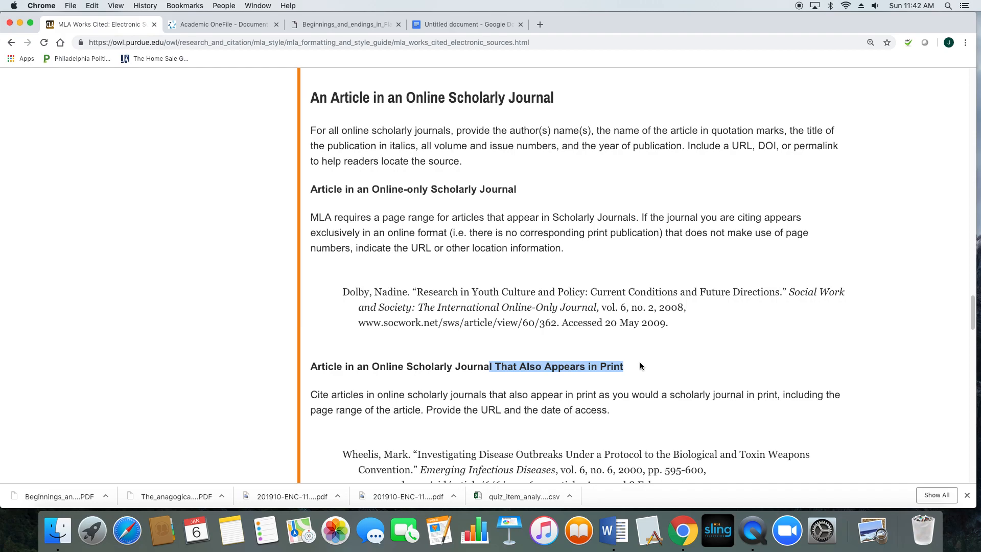
# Check the first pages of the Beginnings_and_endings_in_Flan.PDF article, including its printed page numbering.
pyautogui.click(336, 24)
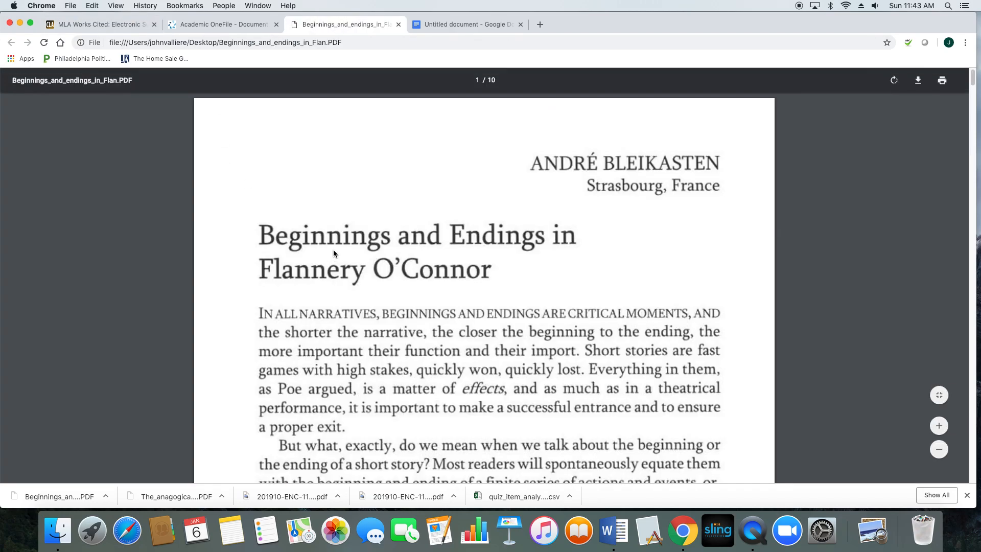
pyautogui.scroll(-10, 434, 251)
pyautogui.scroll(-5, 434, 254)
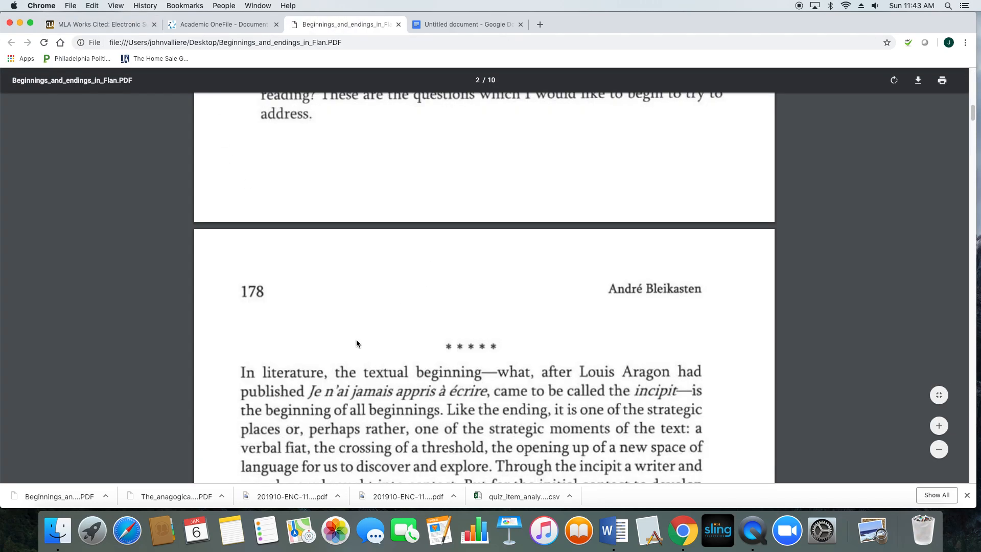
pyautogui.scroll(15, 359, 337)
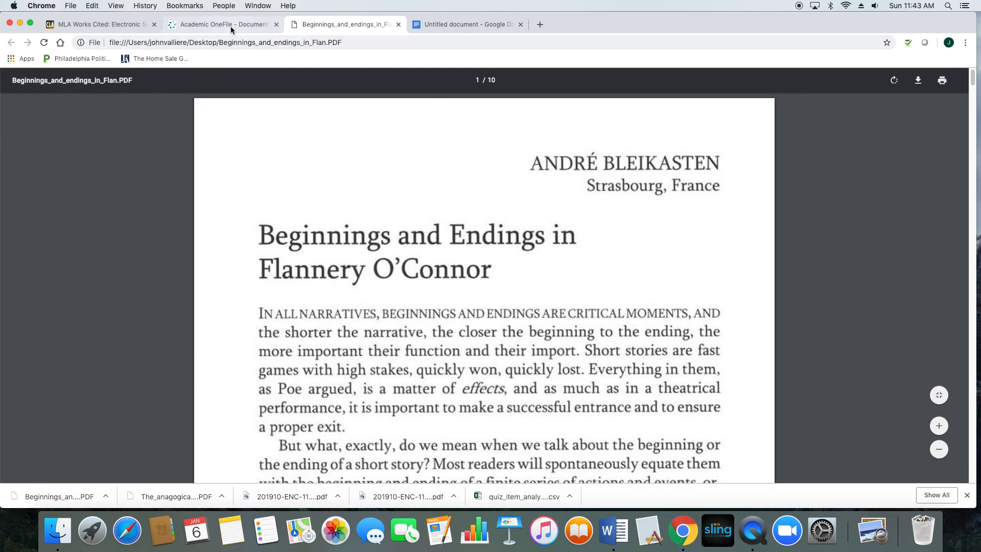
# Return to the OWL page and highlight the online database article heading and its ProQuest citation example.
pyautogui.click(121, 31)
pyautogui.scroll(-10, 616, 277)
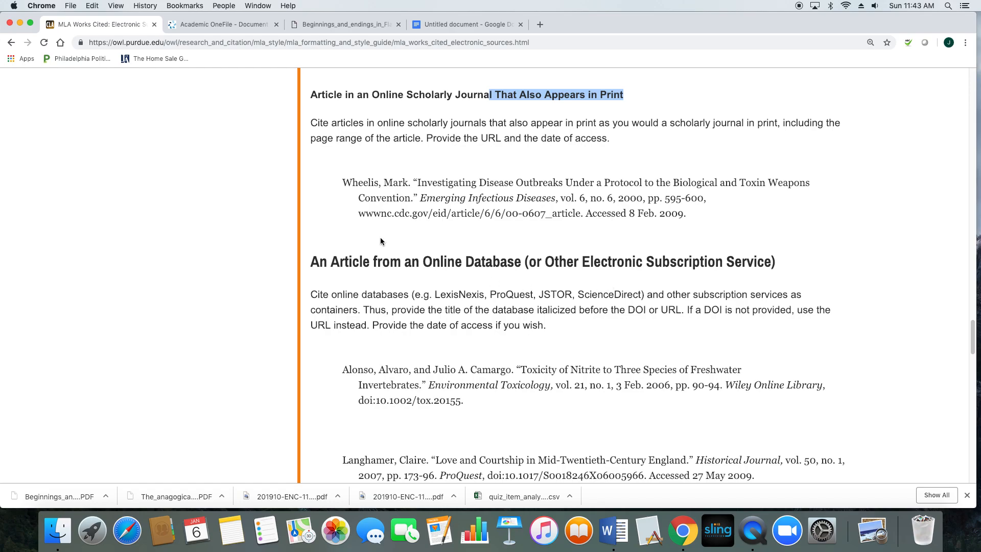
pyautogui.moveTo(315, 261); pyautogui.dragTo(796, 265)
pyautogui.scroll(-3, 683, 238)
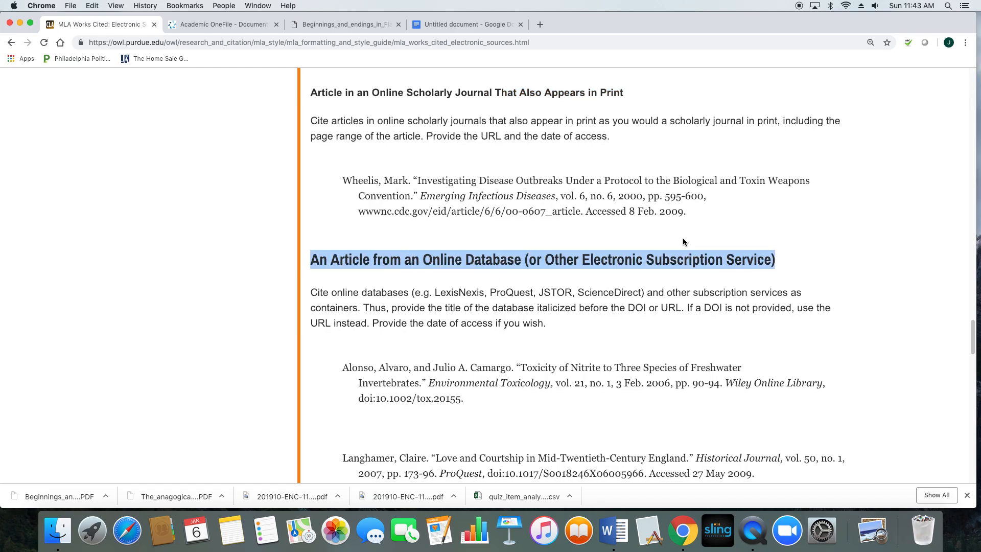
pyautogui.moveTo(791, 396); pyautogui.dragTo(322, 378)
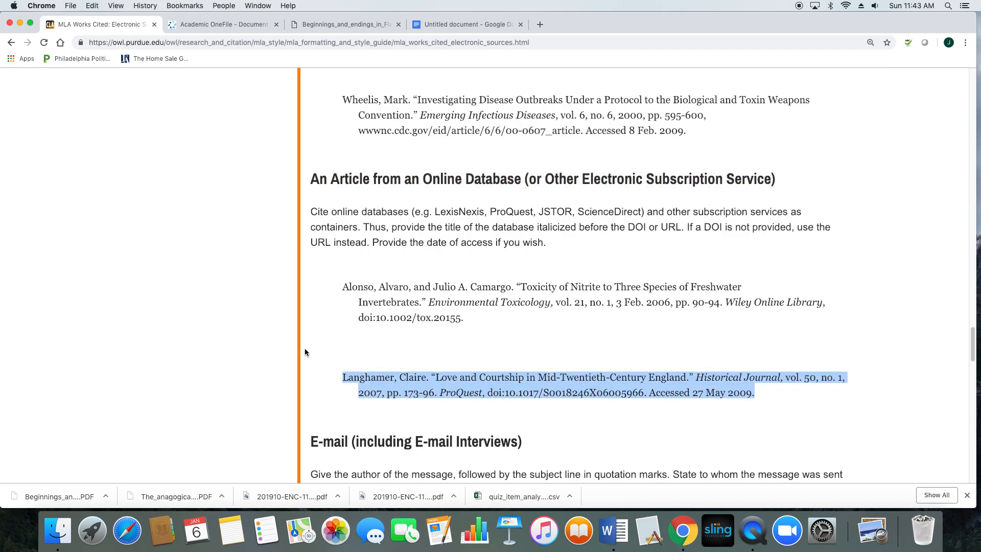
# Switch to the untitled Google Docs document and examine the citation under TEMPLATE FROM OWL AT PURDUE.
pyautogui.click(462, 25)
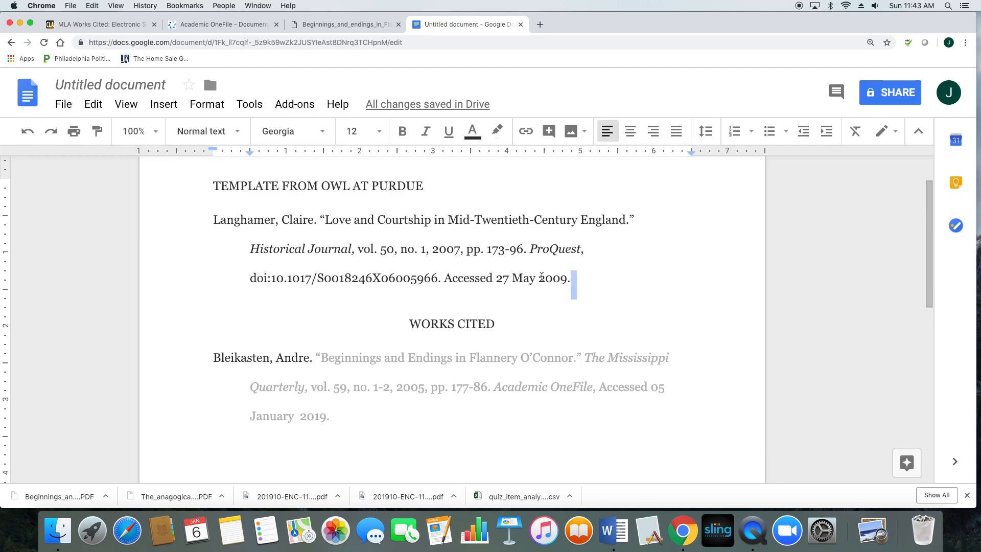
pyautogui.moveTo(571, 278); pyautogui.dragTo(137, 213)
pyautogui.click(335, 248)
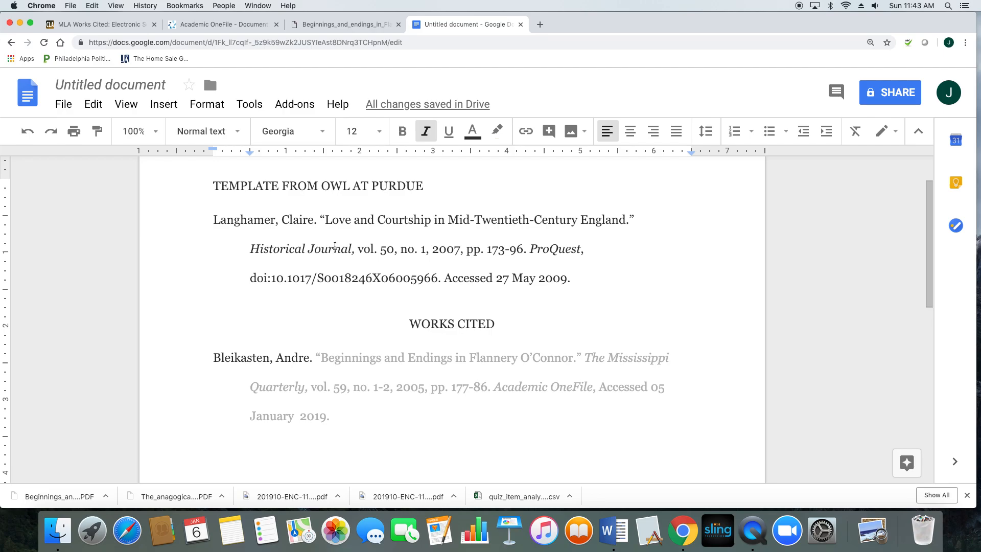
# Compare the author names in the template and Works Cited entries with the author on the article PDF's first page.
pyautogui.click(362, 26)
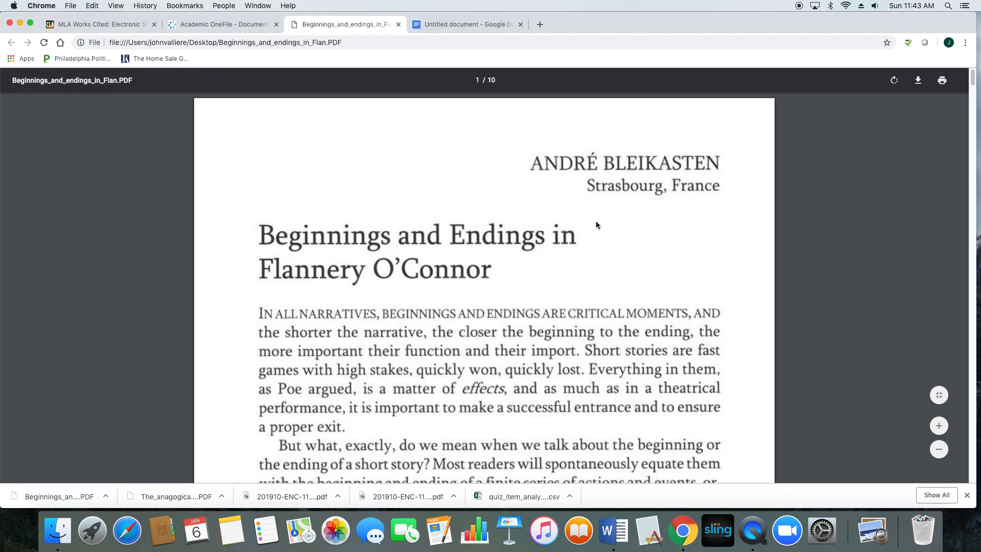
pyautogui.click(468, 30)
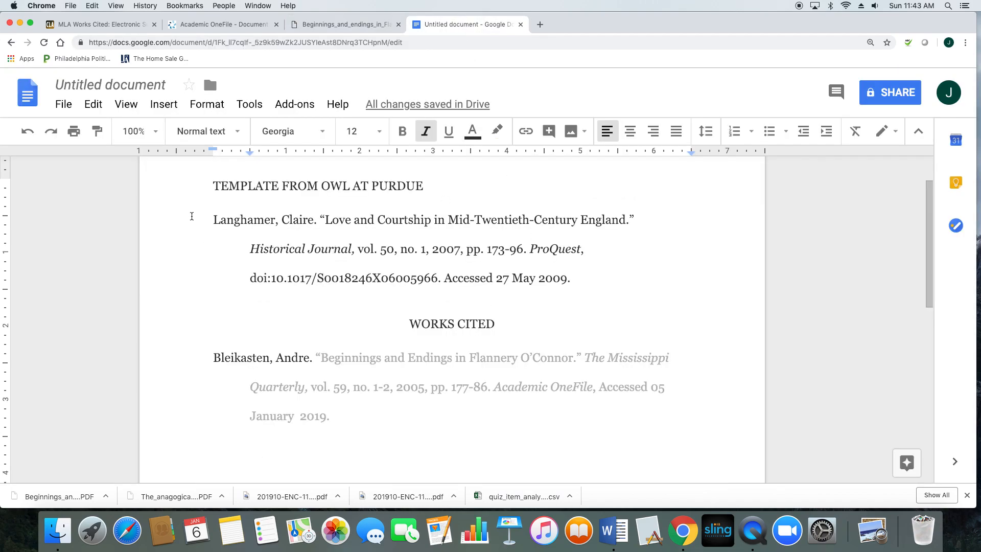
pyautogui.moveTo(214, 221); pyautogui.dragTo(312, 221)
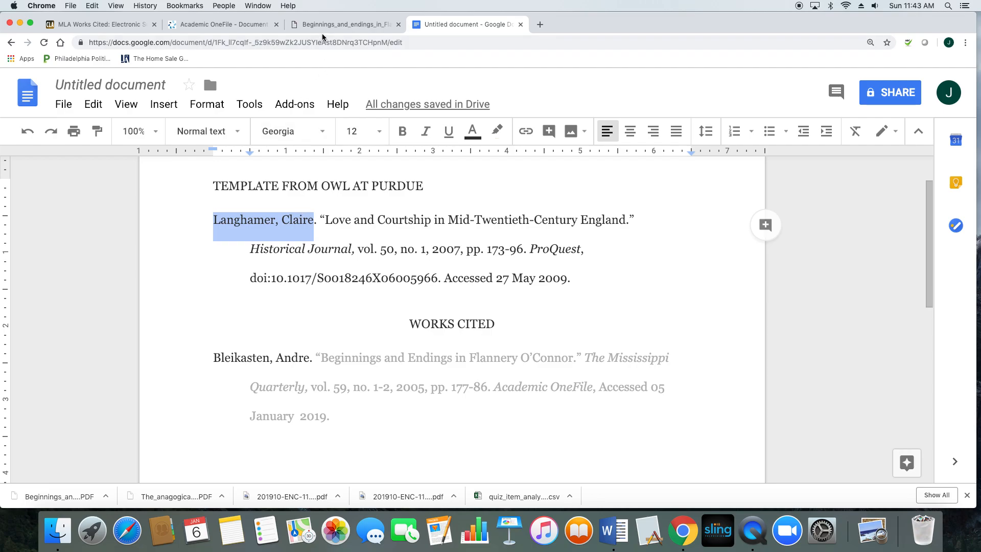
pyautogui.moveTo(214, 358); pyautogui.dragTo(310, 358)
pyautogui.click(337, 24)
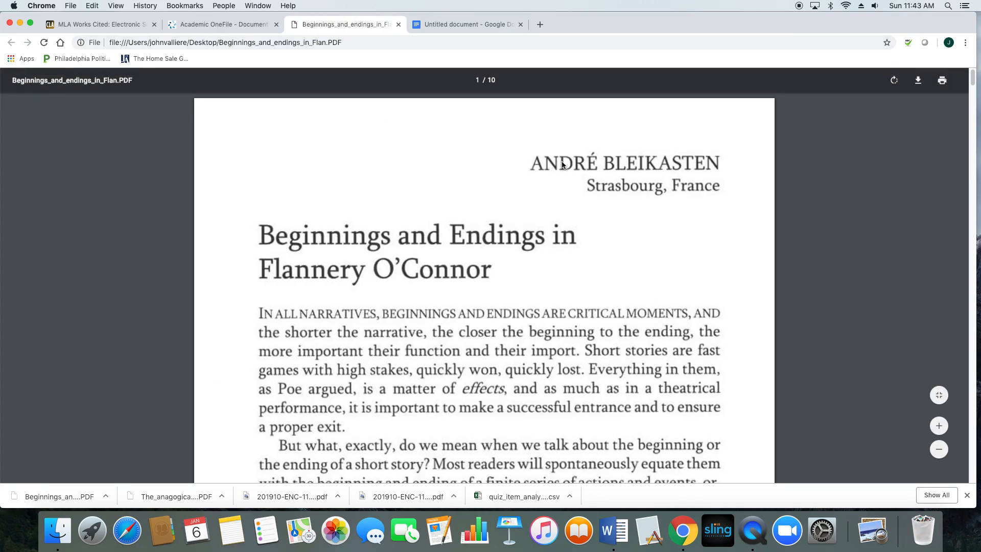
pyautogui.click(462, 25)
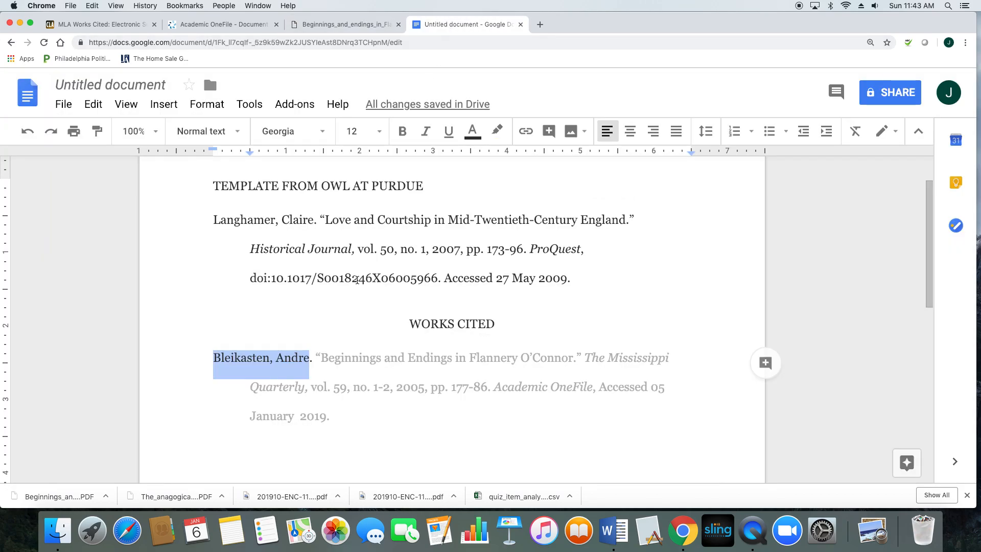
# Compare the template's quoted article title, and change the Works Cited title "Beginnings and Endings in Flannery O'Connor." to black text.
pyautogui.moveTo(322, 220); pyautogui.dragTo(633, 216)
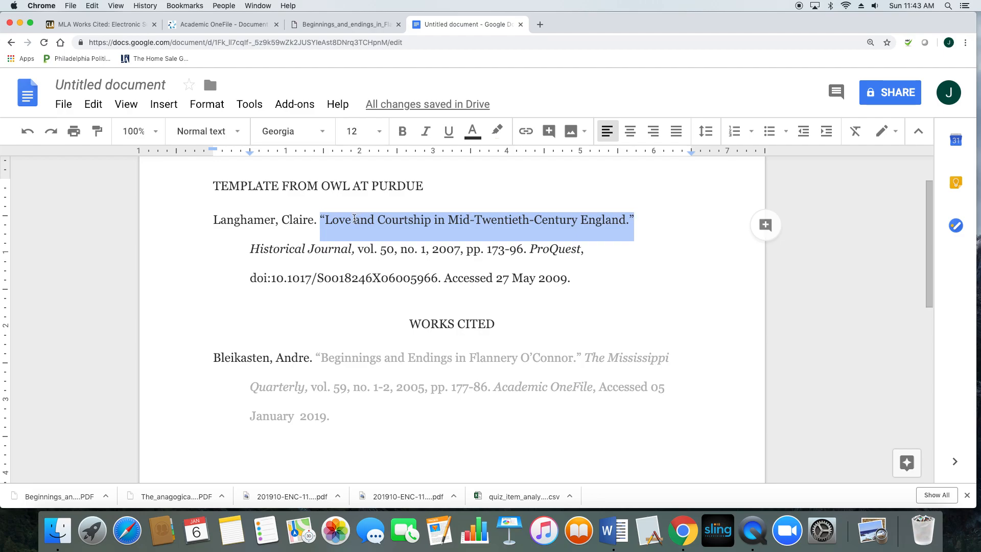
pyautogui.moveTo(314, 357); pyautogui.dragTo(585, 363)
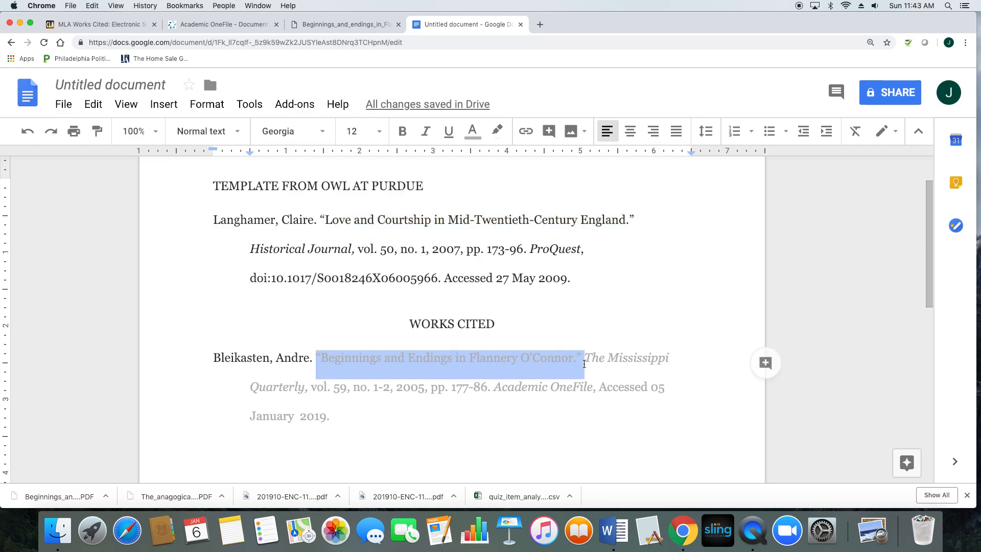
pyautogui.click(472, 131)
pyautogui.click(478, 159)
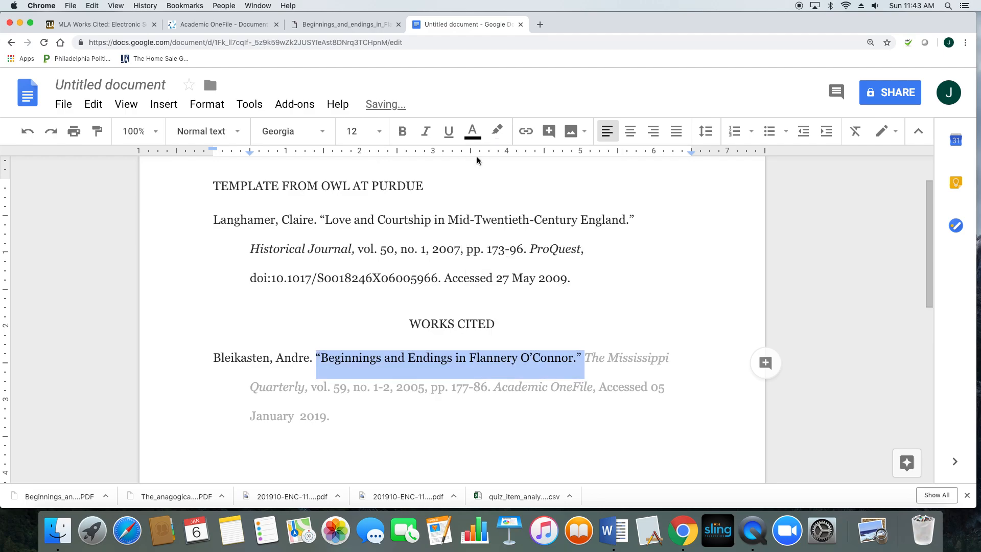
# Check the article PDF for the journal title matching the template, and open the article's Academic OneFile record.
pyautogui.click(379, 252)
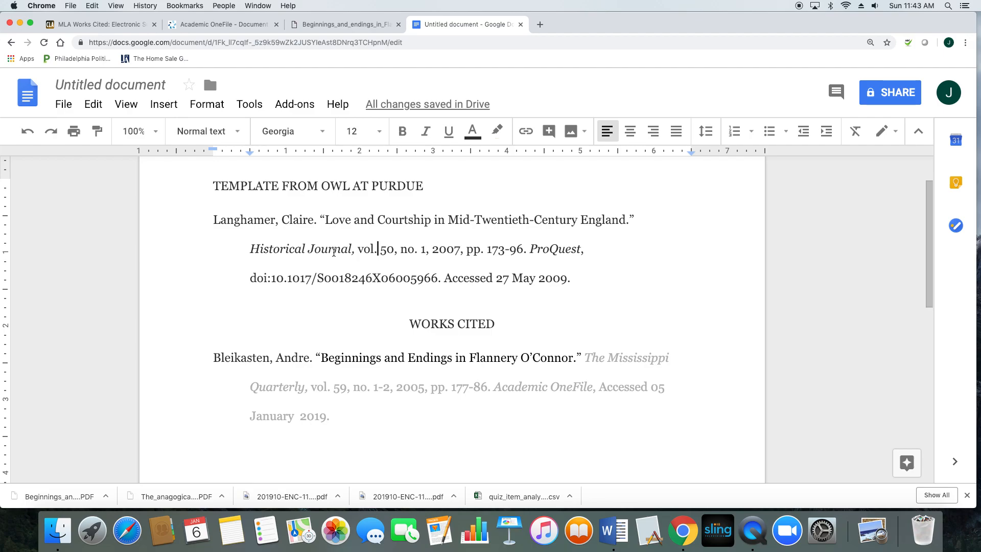
pyautogui.click(358, 25)
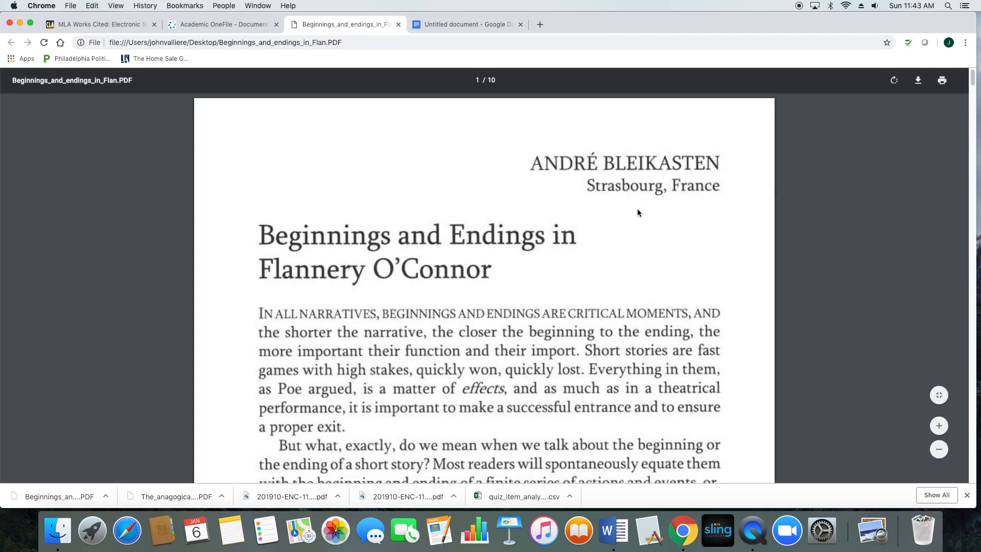
pyautogui.click(224, 25)
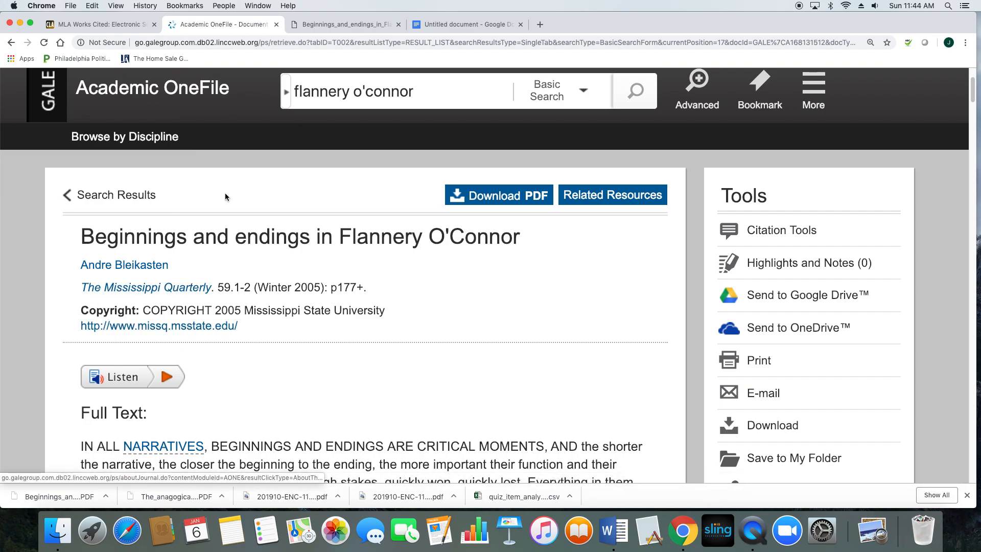
# Return to the untitled document and change the Works Cited journal title "The Mississippi Quarterly," to black text.
pyautogui.click(468, 27)
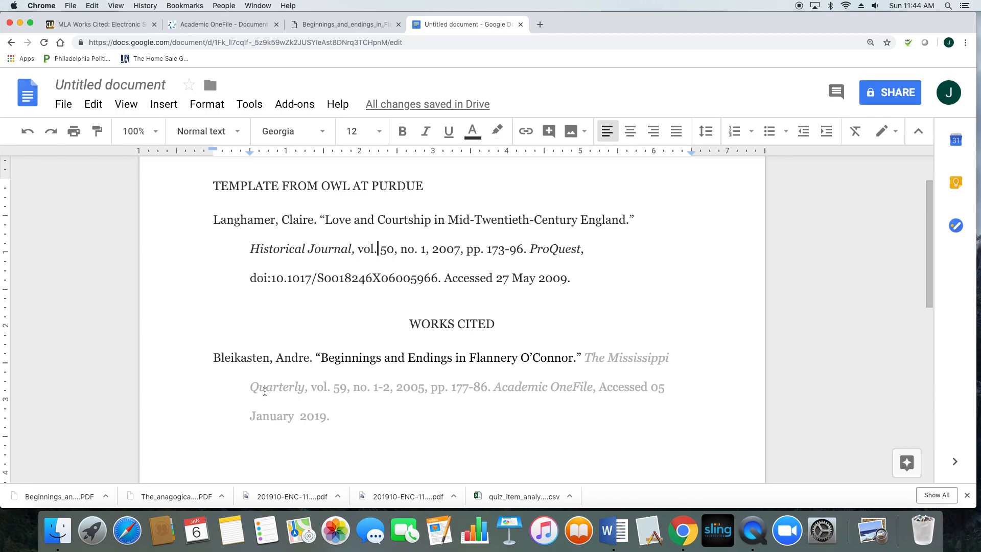
pyautogui.moveTo(581, 354); pyautogui.dragTo(311, 390)
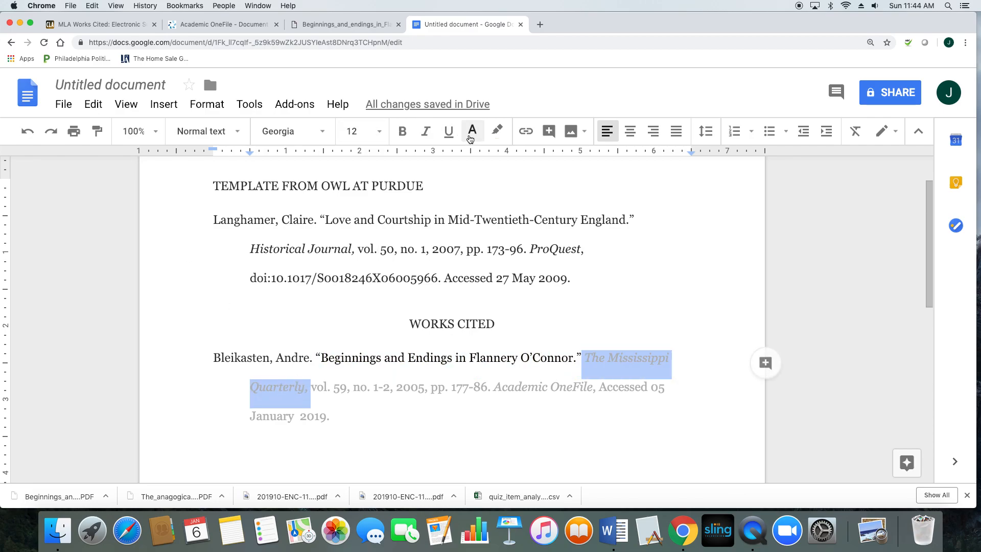
pyautogui.click(473, 131)
pyautogui.click(478, 158)
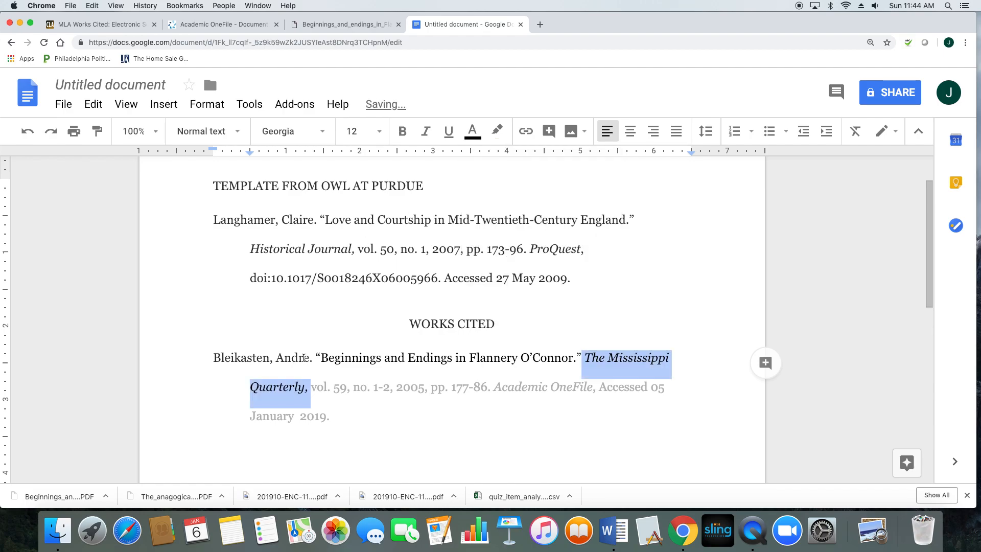
pyautogui.click(304, 358)
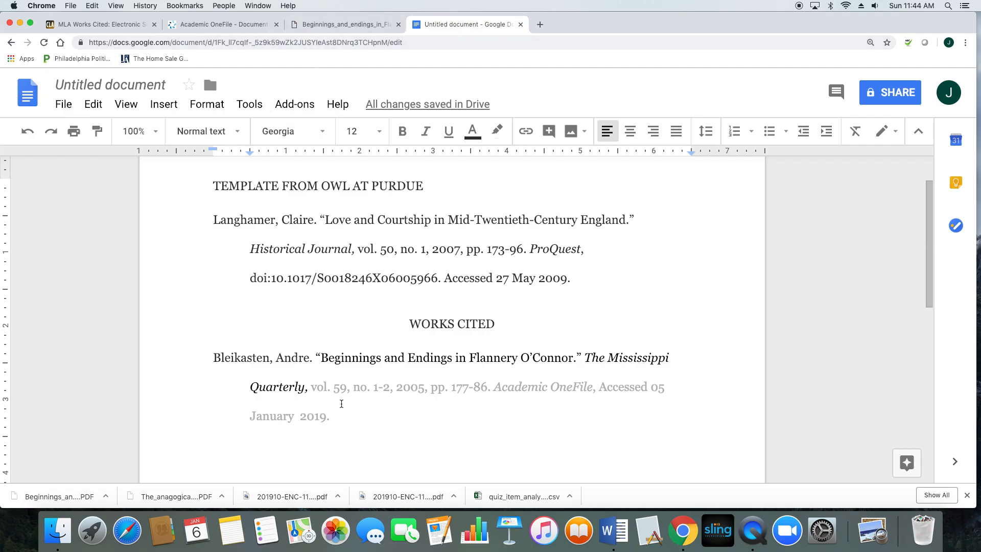
# Compare the template's volume, issue and year with the publication details in the article's Academic OneFile record.
pyautogui.moveTo(358, 251); pyautogui.dragTo(463, 246)
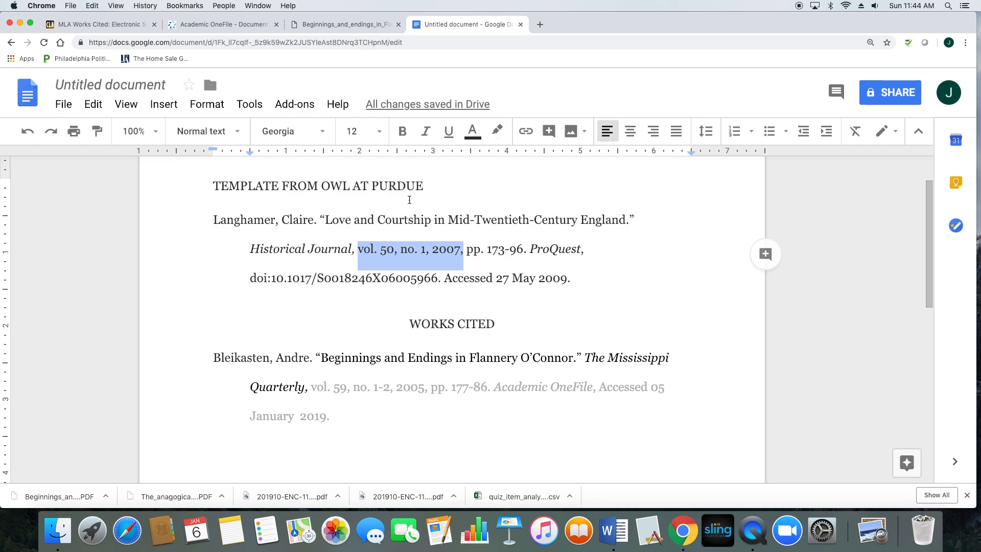
pyautogui.click(225, 25)
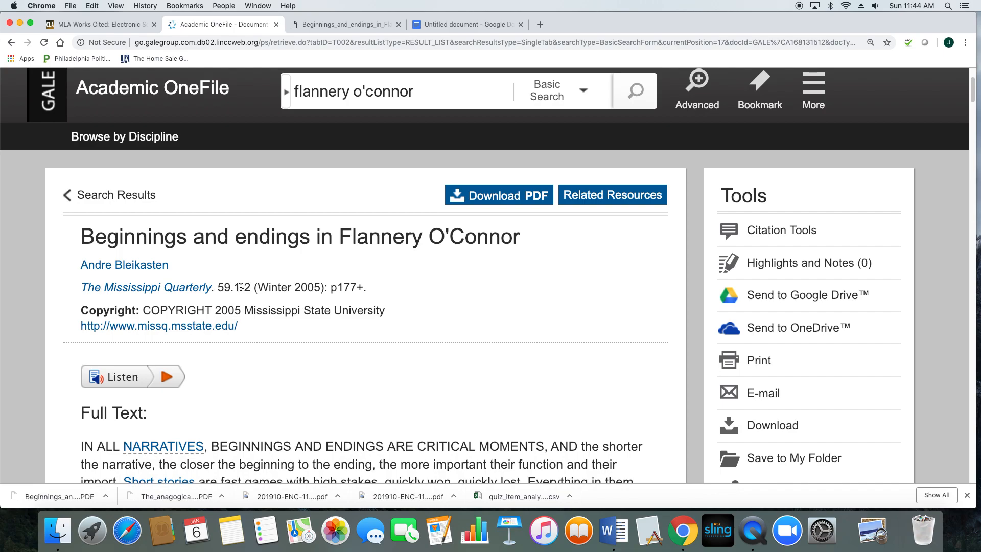
pyautogui.moveTo(295, 287); pyautogui.dragTo(327, 287)
pyautogui.click(306, 289)
# Change "vol. 59, no. 1-2, 2005," in the document's Works Cited entry to black text.
pyautogui.click(449, 26)
pyautogui.moveTo(311, 389); pyautogui.dragTo(427, 387)
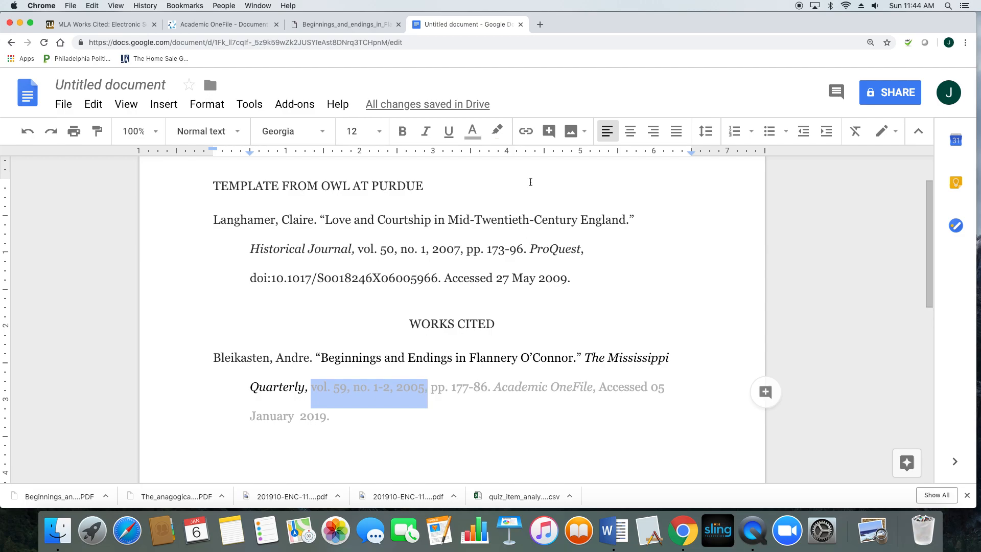
pyautogui.click(472, 131)
pyautogui.click(476, 159)
pyautogui.click(344, 293)
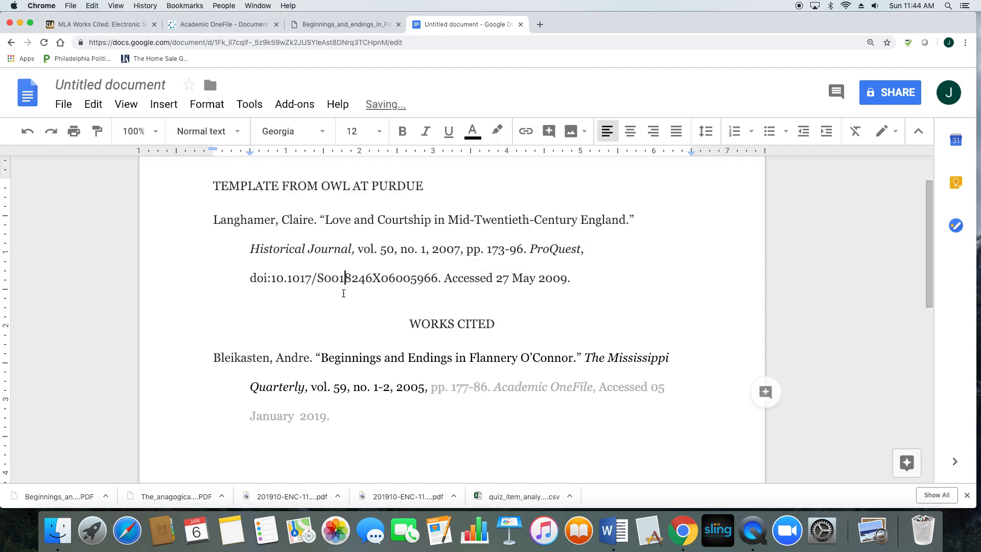
# Check the article's starting page in the Academic OneFile record and its last page number in the article PDF.
pyautogui.scroll(-3, 514, 412)
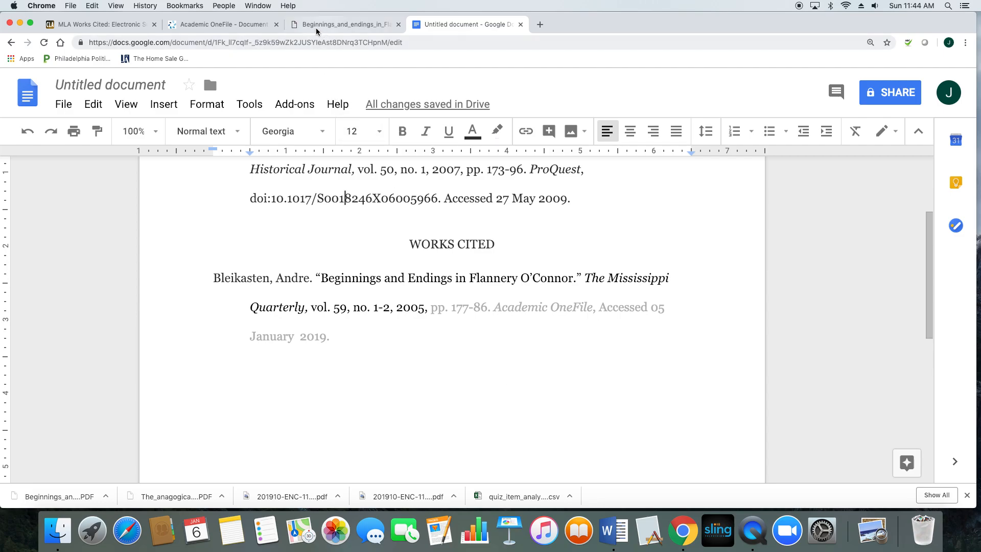
pyautogui.click(232, 30)
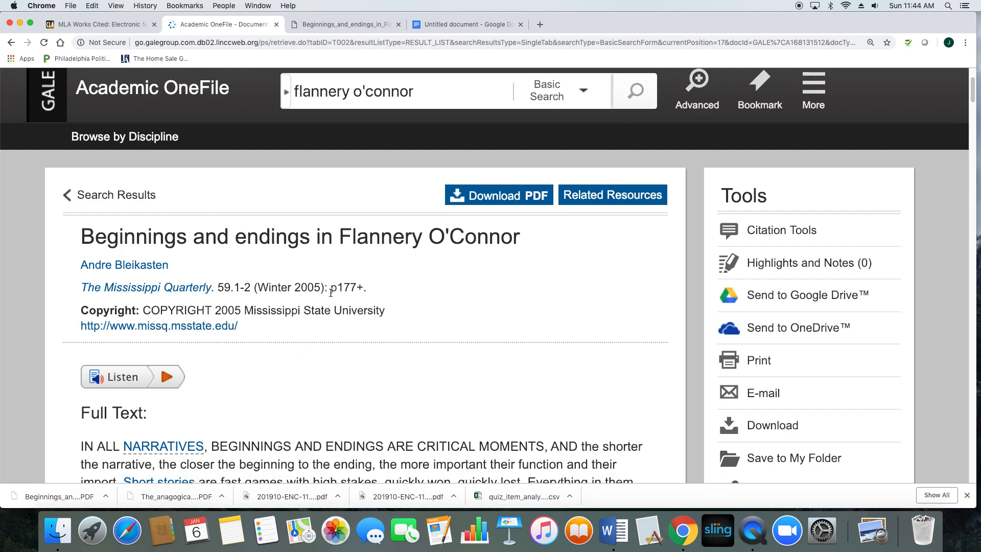
pyautogui.moveTo(331, 289); pyautogui.dragTo(373, 291)
pyautogui.click(325, 27)
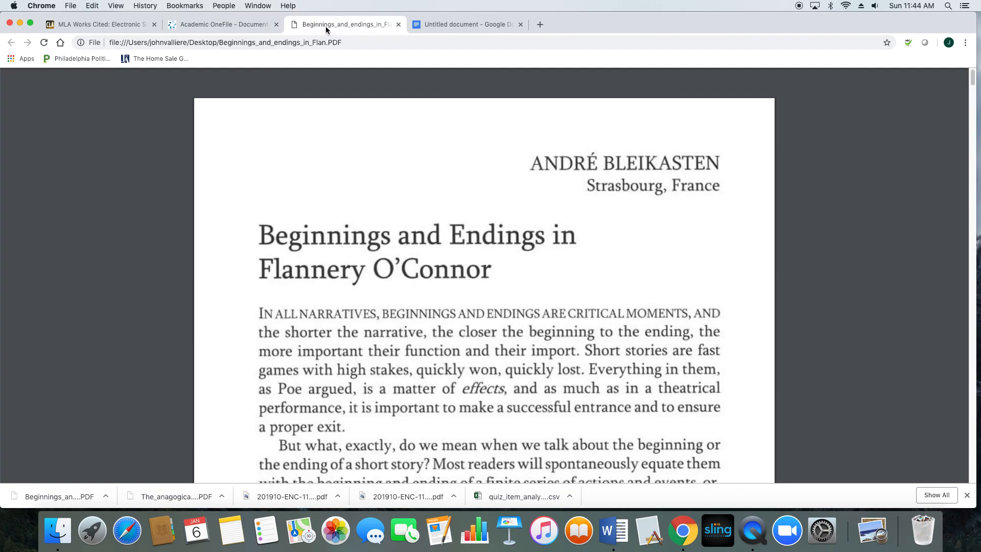
pyautogui.scroll(-10, 441, 297)
pyautogui.scroll(-20, 441, 299)
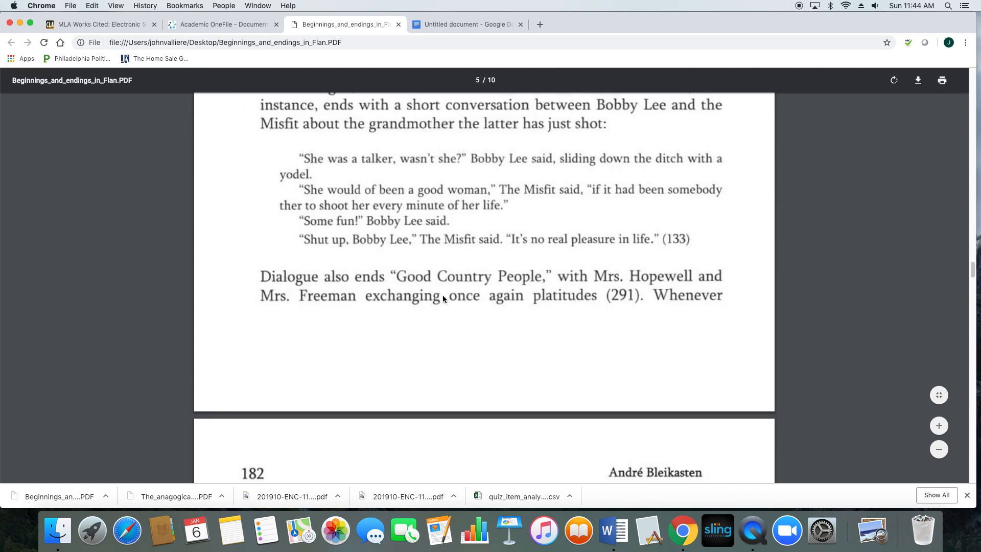
pyautogui.scroll(-4, 449, 300)
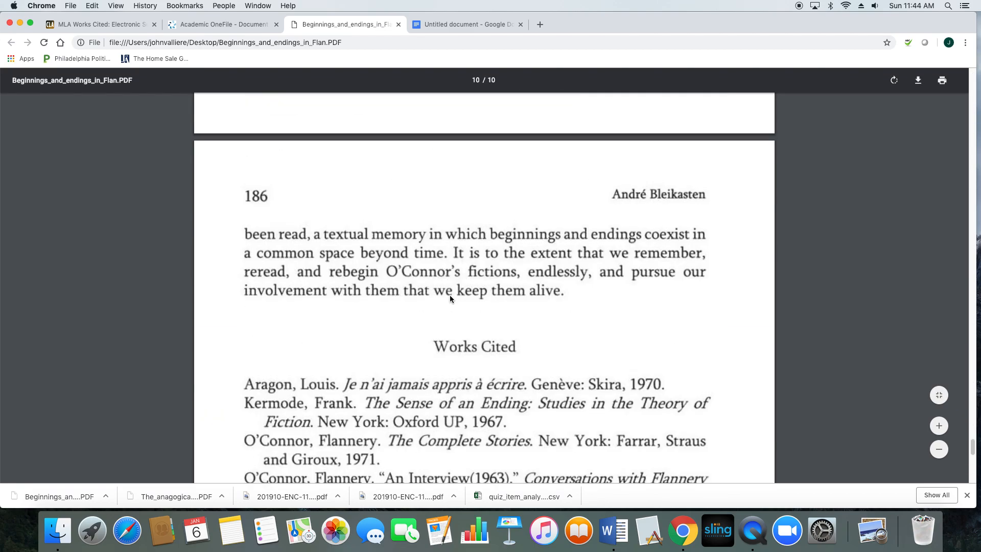
# Change the page range "pp. 177-86." in the document's Works Cited entry to black text.
pyautogui.click(452, 24)
pyautogui.moveTo(427, 310); pyautogui.dragTo(492, 309)
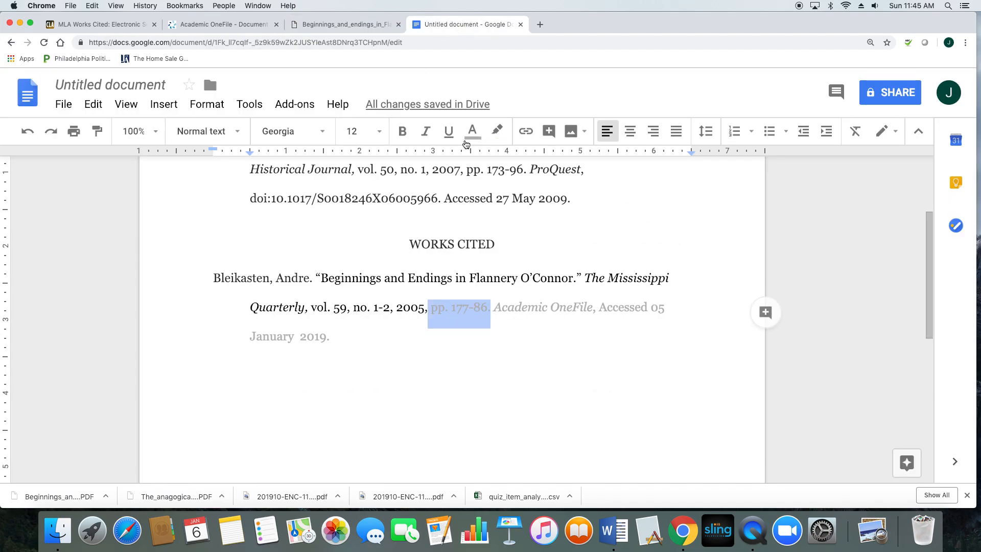
pyautogui.click(473, 131)
pyautogui.click(480, 158)
pyautogui.click(433, 241)
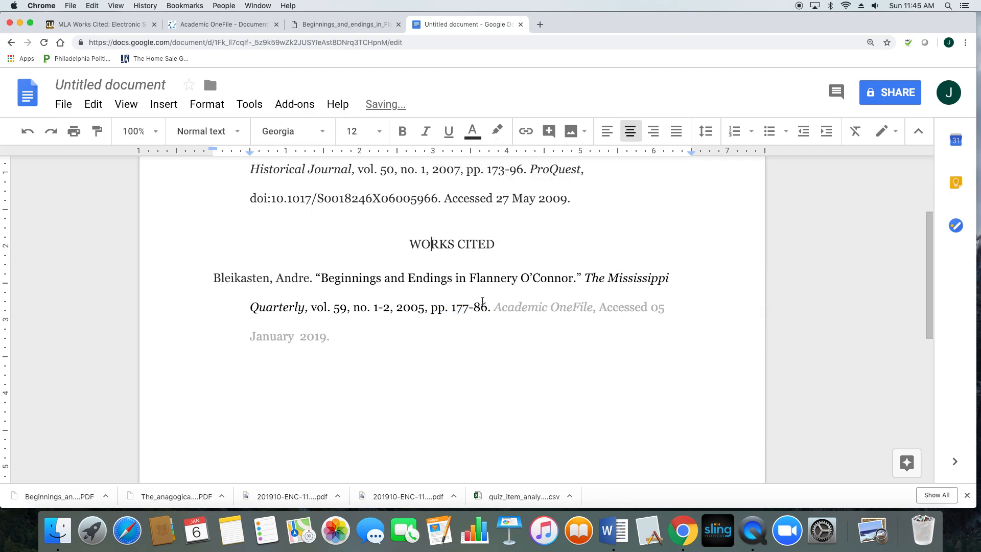
# Compare the template's database name, ProQuest, with the database name in the header of the article's online record.
pyautogui.scroll(1, 494, 311)
pyautogui.moveTo(527, 210); pyautogui.dragTo(580, 209)
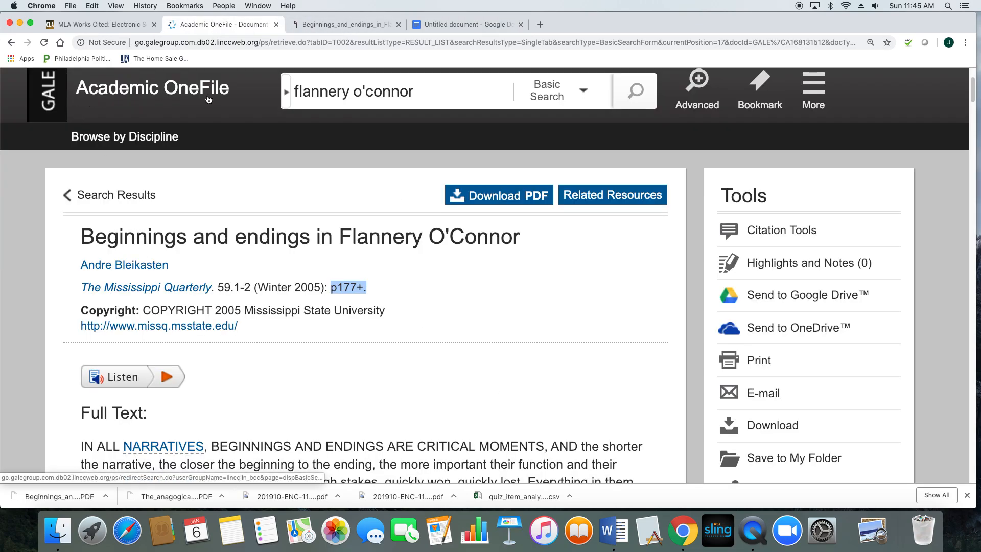
pyautogui.scroll(3, 168, 363)
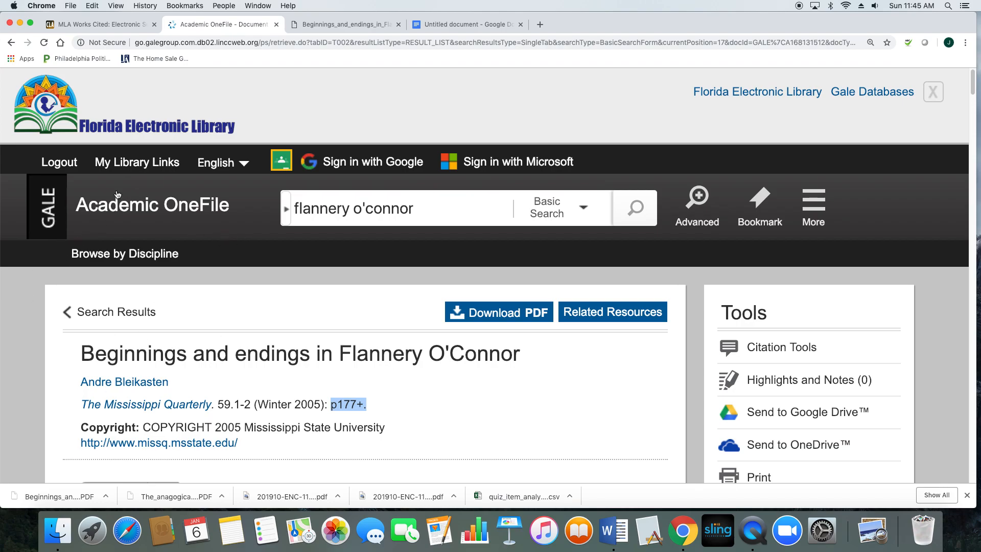
# Change the database name "Academic OneFile," in the document's Works Cited entry to black text.
pyautogui.click(466, 24)
pyautogui.moveTo(492, 346); pyautogui.dragTo(599, 345)
pyautogui.click(473, 131)
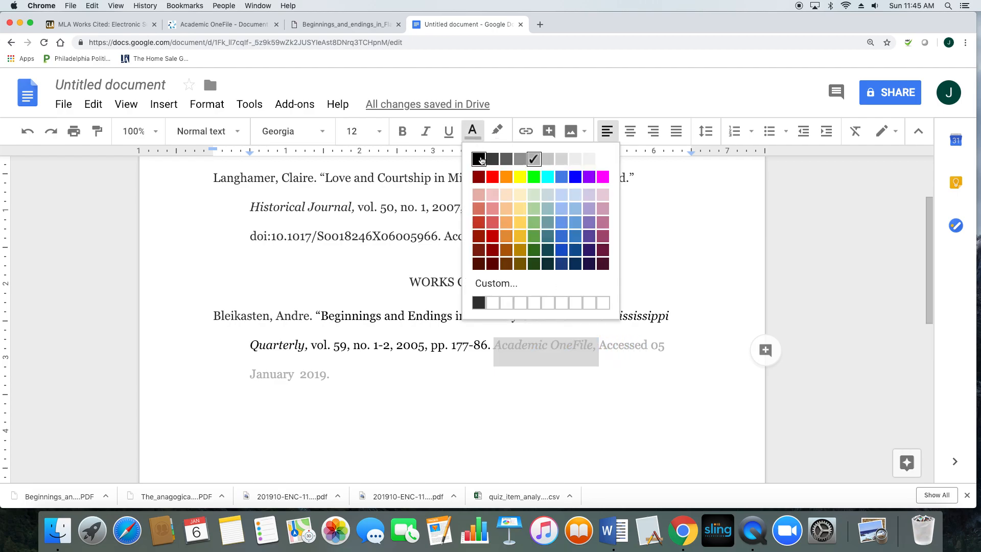
pyautogui.click(479, 160)
pyautogui.click(634, 359)
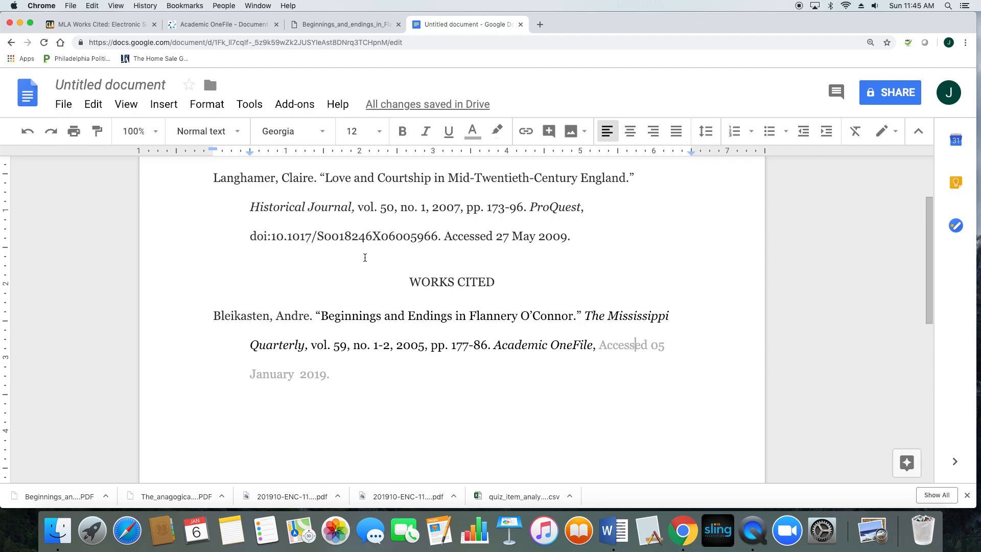
# Find the MLA source citation at the end of the Academic OneFile record and examine its URL.
pyautogui.click(202, 25)
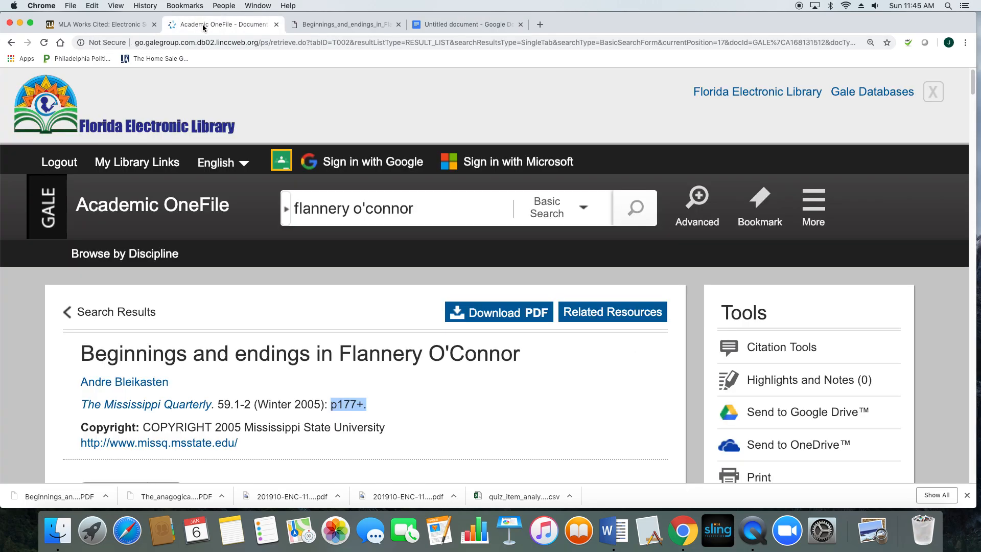
pyautogui.scroll(-5, 243, 287)
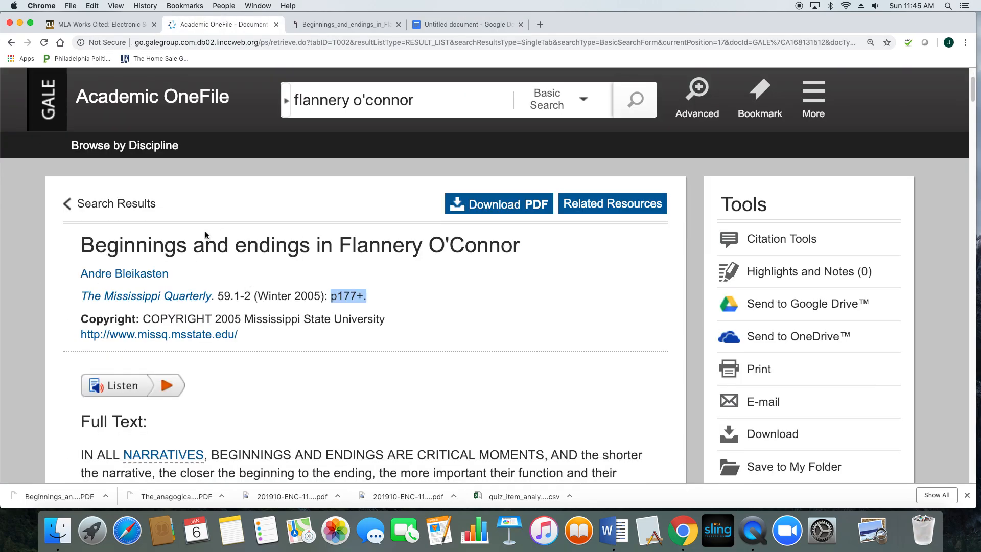
pyautogui.scroll(-20, 432, 275)
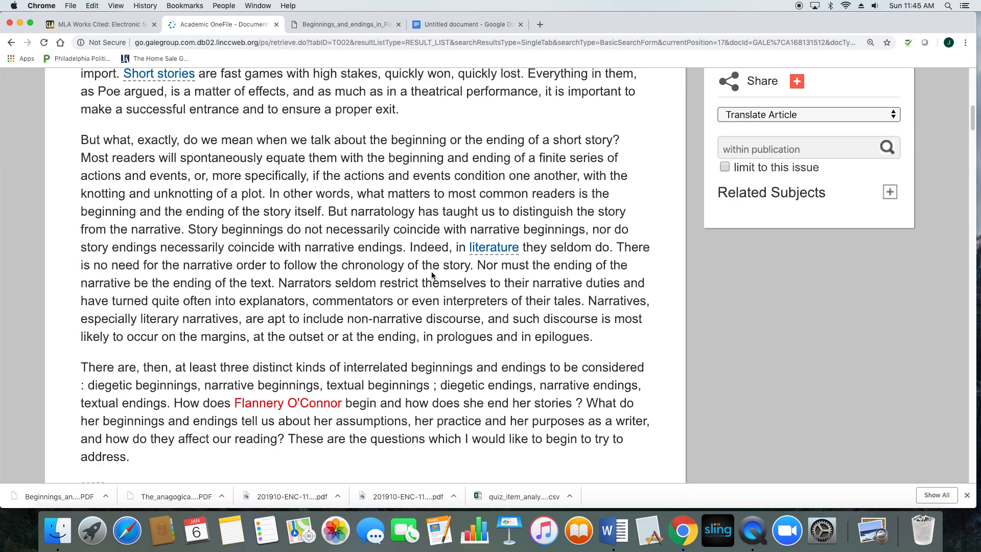
pyautogui.scroll(-12, 432, 276)
pyautogui.scroll(9, 432, 272)
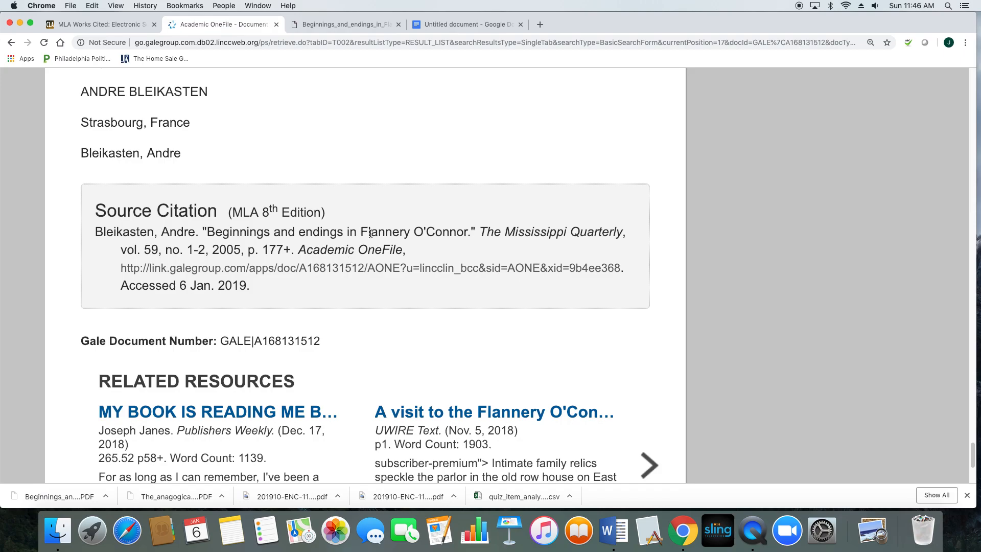
pyautogui.moveTo(101, 275); pyautogui.dragTo(628, 270)
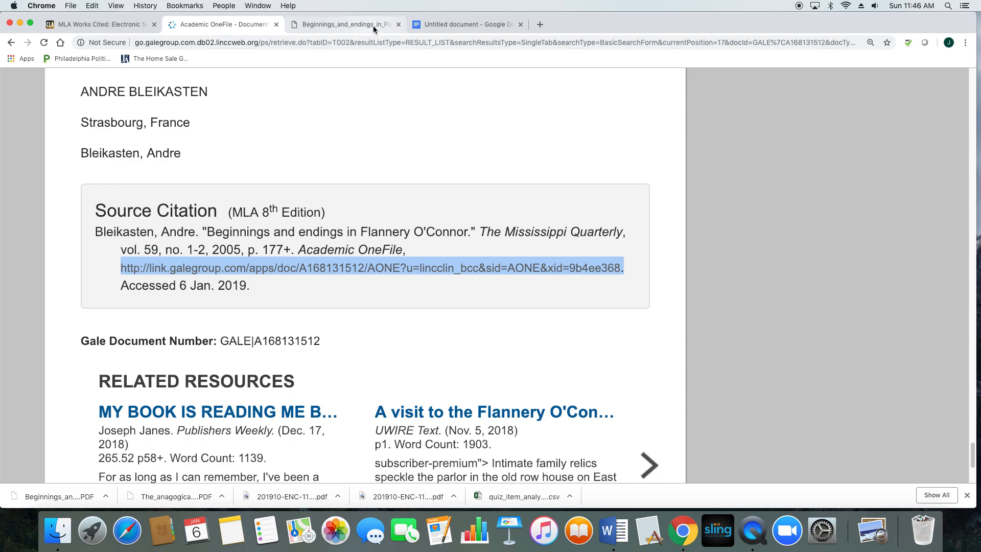
# Change the access date "Accessed 05 January 2019." in the document's Works Cited entry to black text.
pyautogui.click(458, 27)
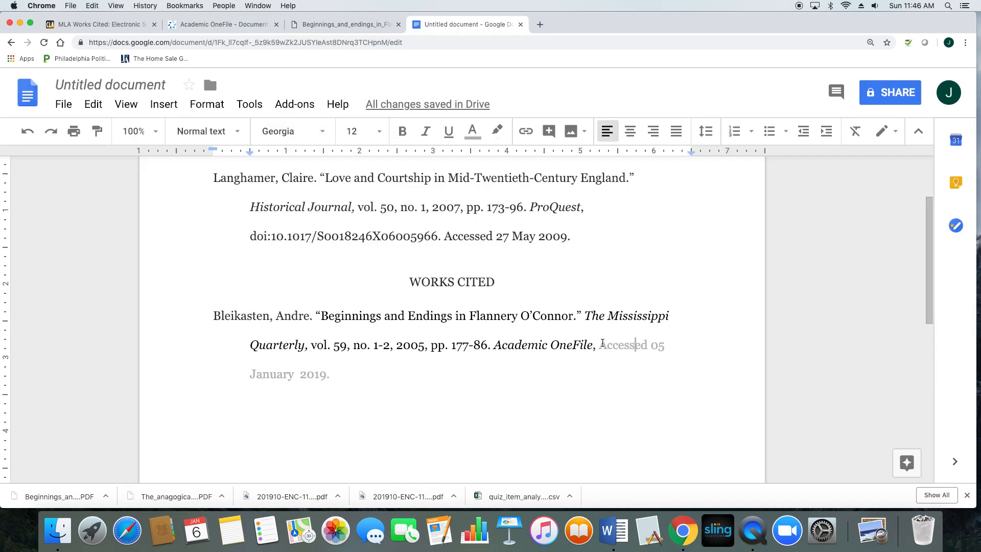
pyautogui.moveTo(599, 345); pyautogui.dragTo(338, 390)
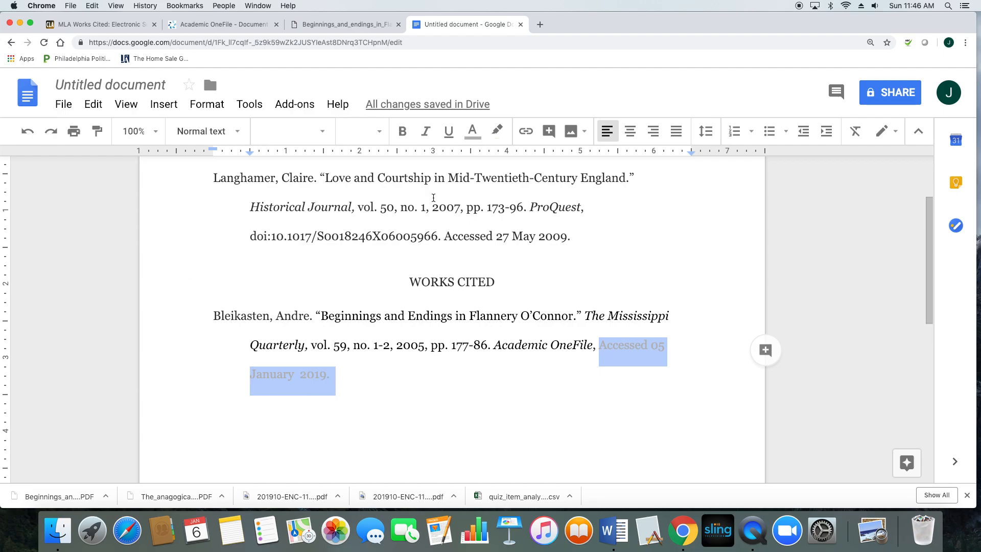
pyautogui.click(473, 130)
pyautogui.click(477, 160)
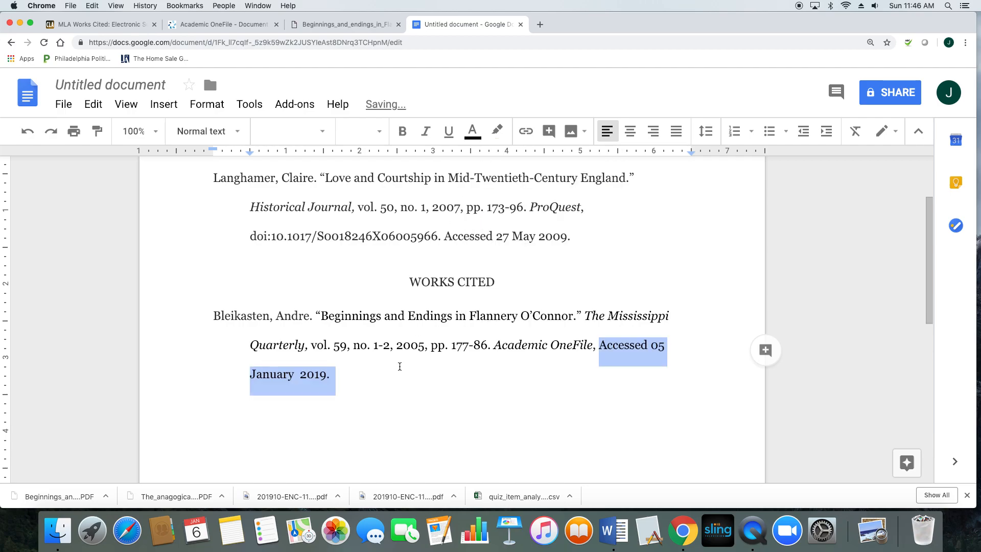
pyautogui.click(398, 353)
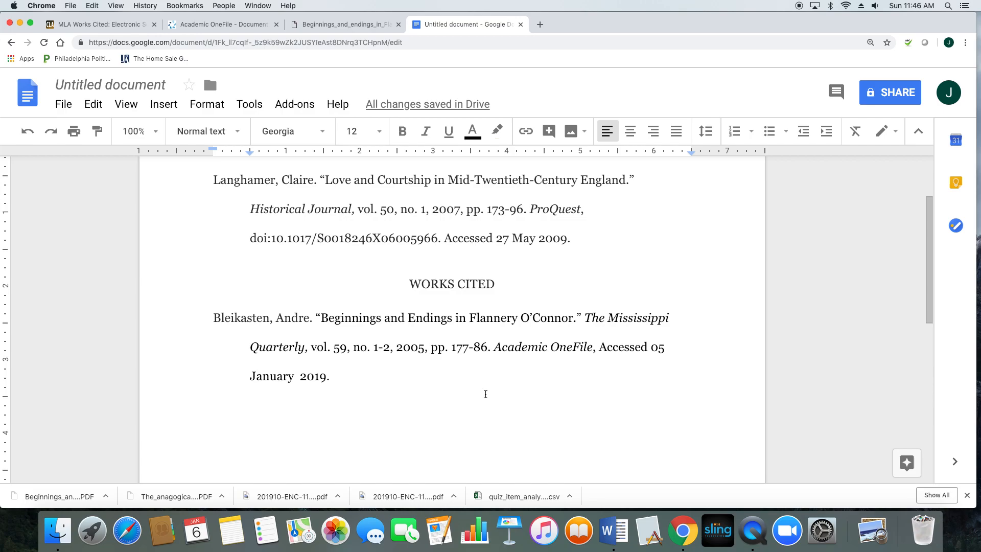
# Apply a 0.5-inch hanging indent to the whole Works Cited entry, with left and right indentation at 0.
pyautogui.moveTo(356, 376); pyautogui.dragTo(197, 323)
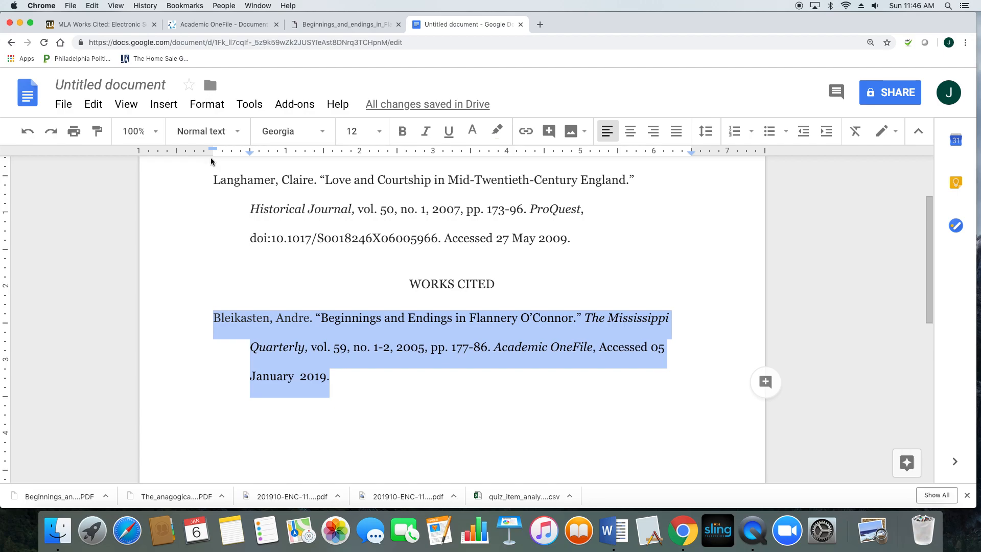
pyautogui.click(207, 105)
pyautogui.moveTo(249, 172)
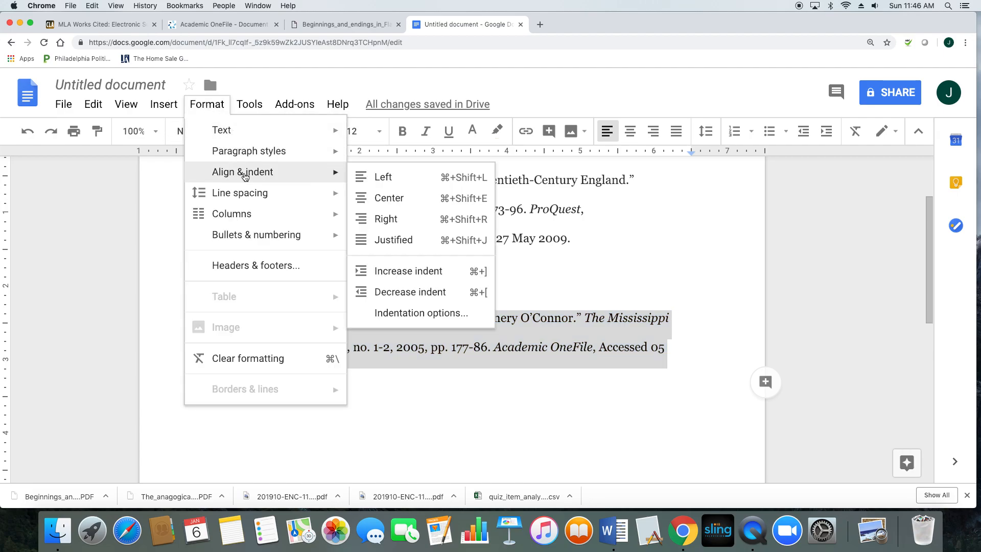
pyautogui.click(404, 318)
pyautogui.click(413, 376)
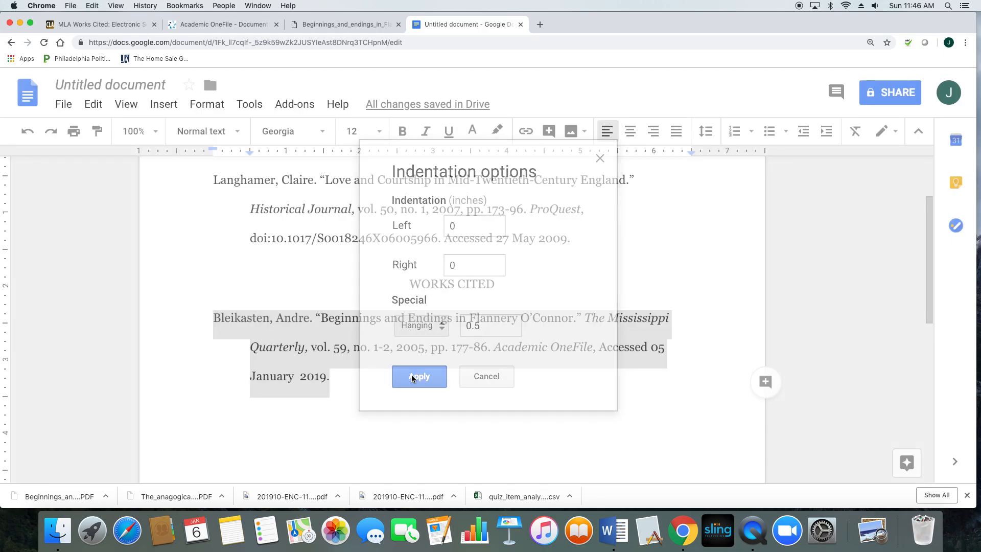
pyautogui.click(250, 348)
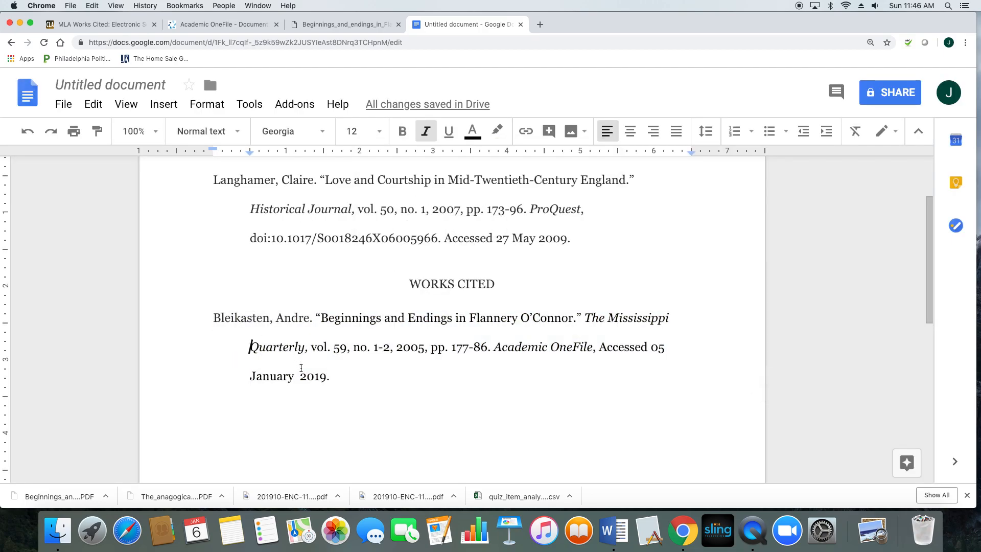